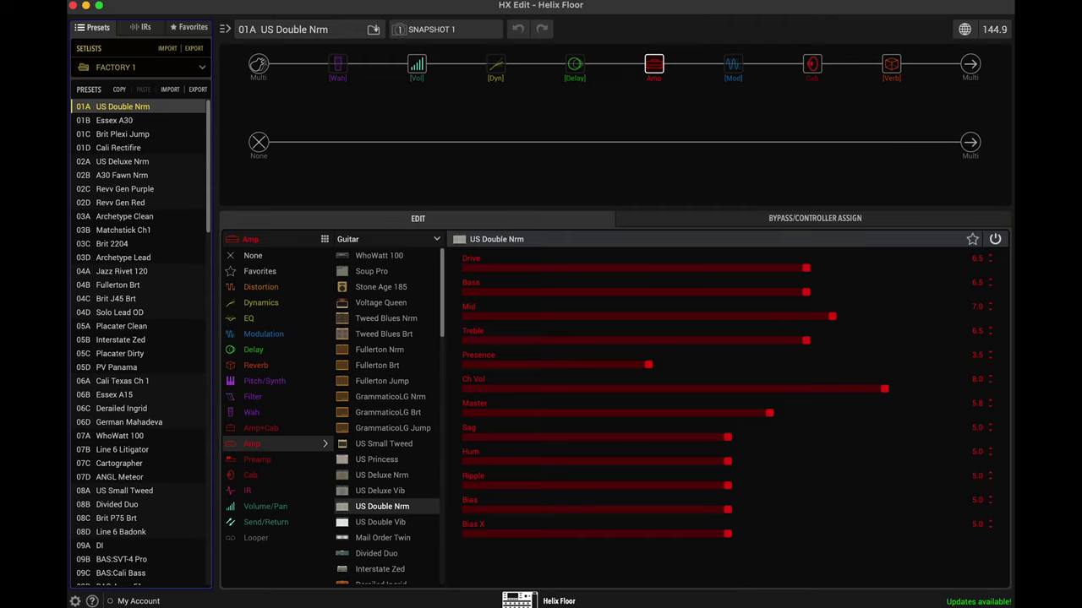
Open the empty preset 01B in the USER 1 setlist
click(130, 69)
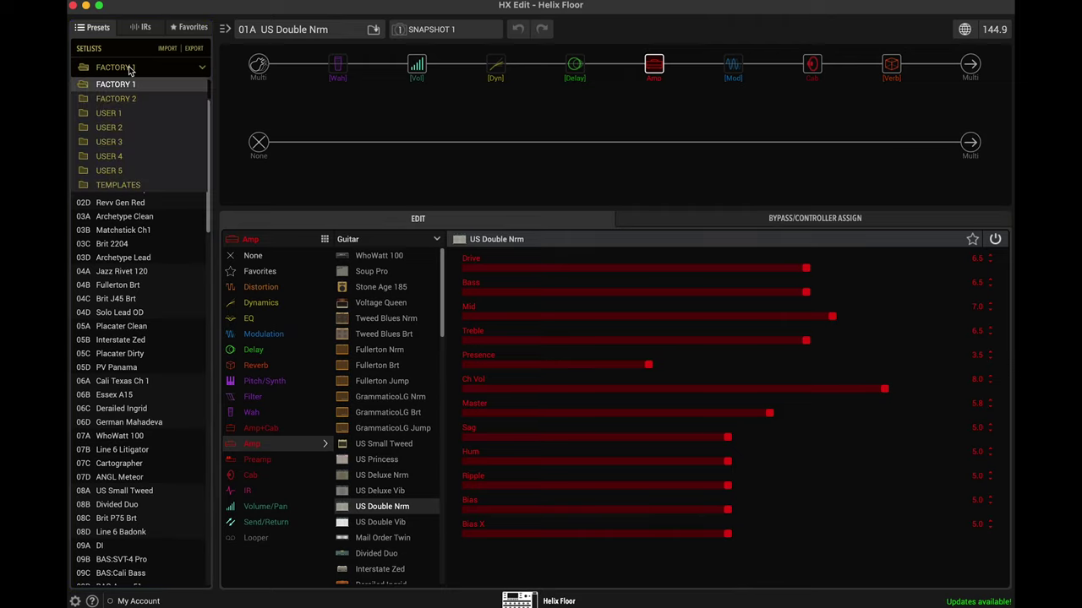
click(118, 116)
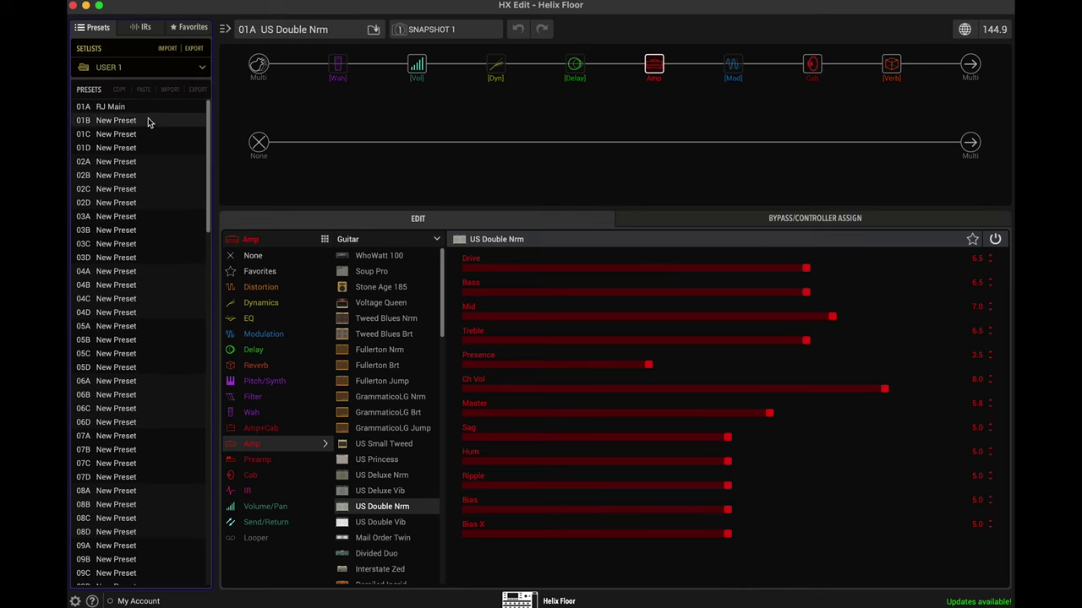
click(148, 120)
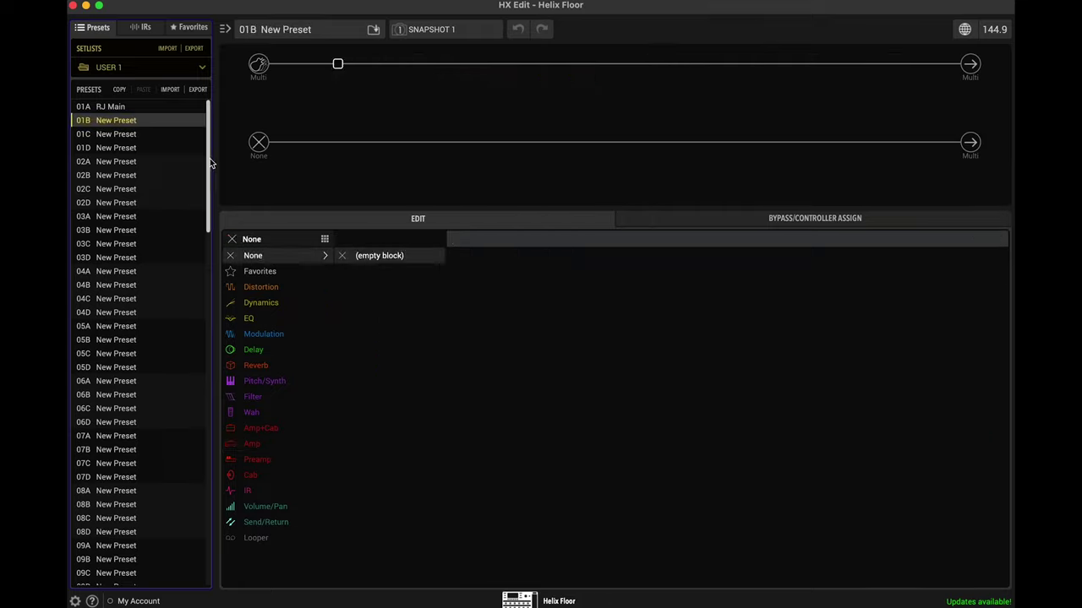
click(203, 67)
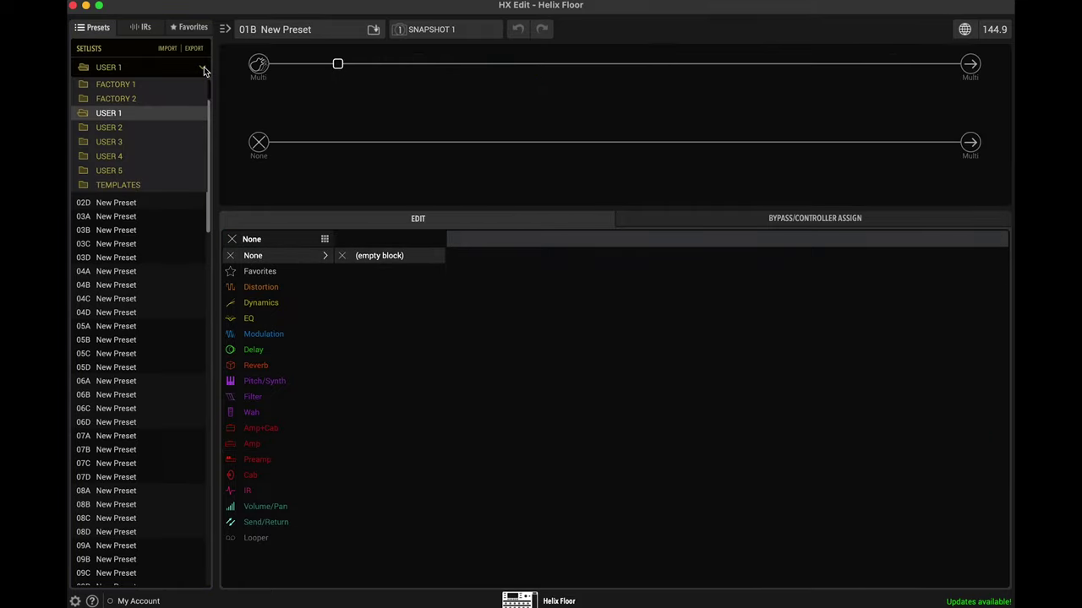
click(141, 118)
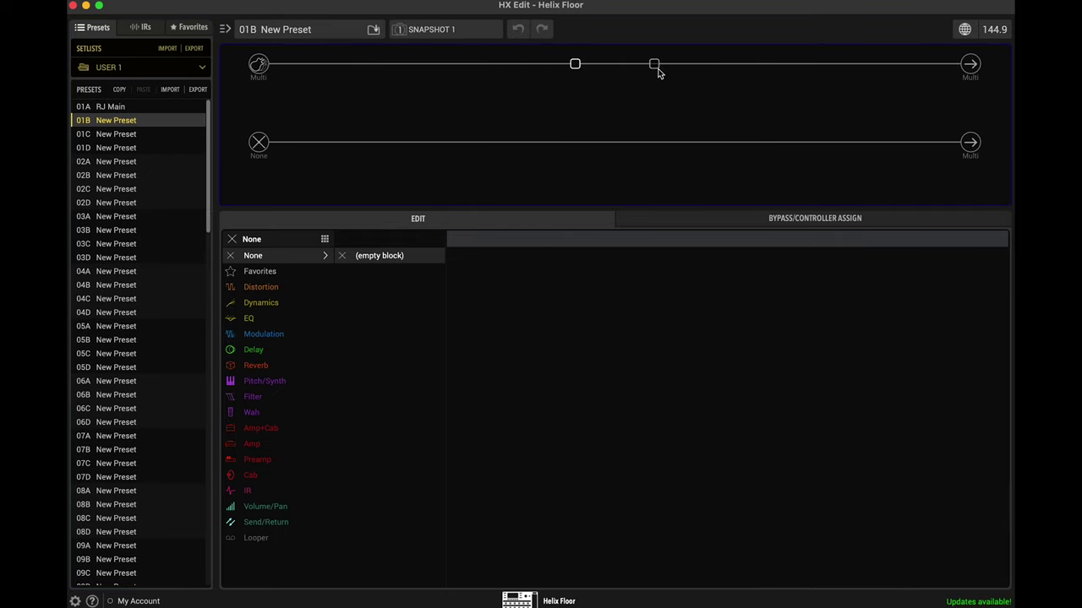
Add a Brit 2204 guitar amp block in the middle of the upper signal path
click(574, 65)
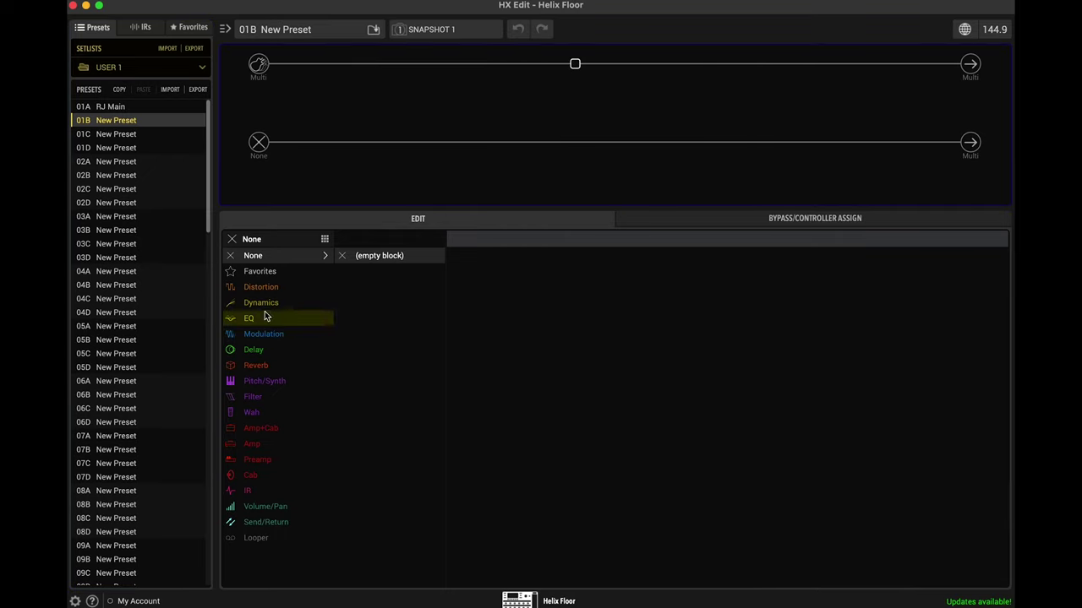
mouse_move(269, 443)
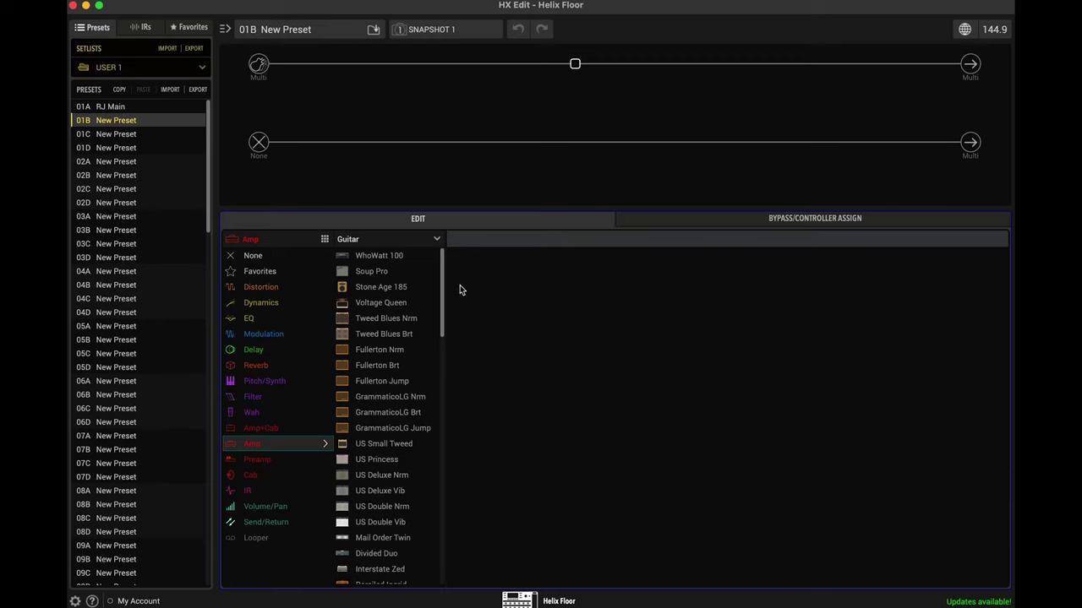
drag(444, 290, 420, 427)
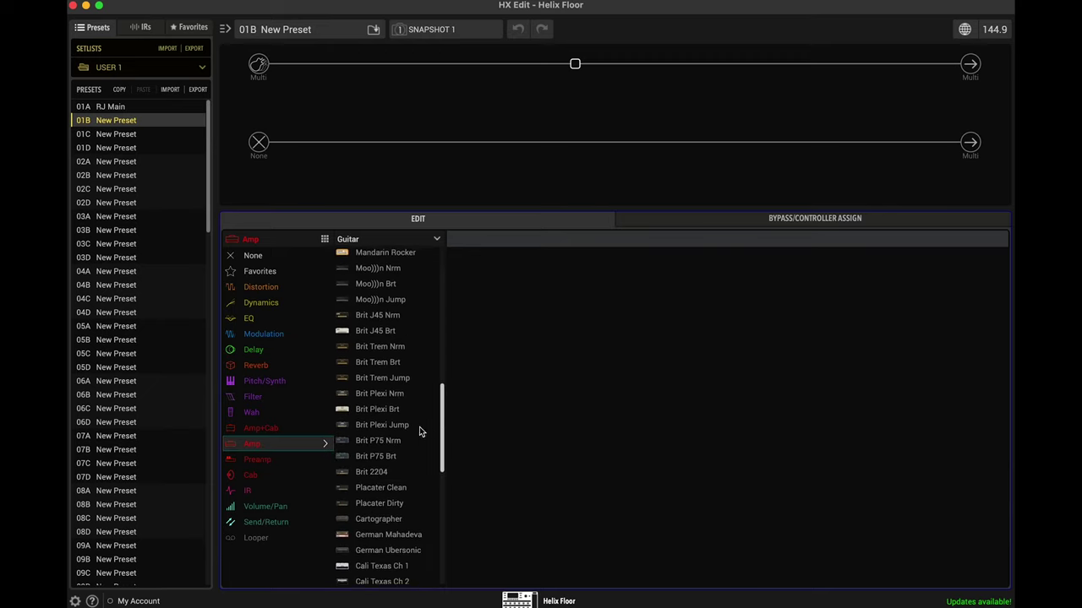
click(387, 475)
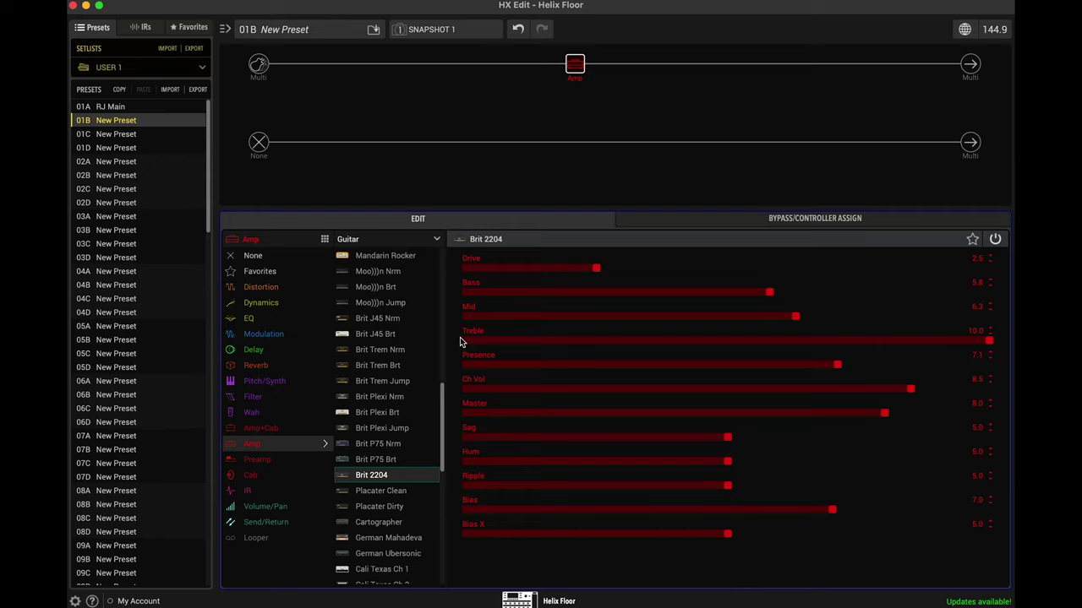
Add a single 4x12 Greenback 25 cab block directly after the amp
click(653, 65)
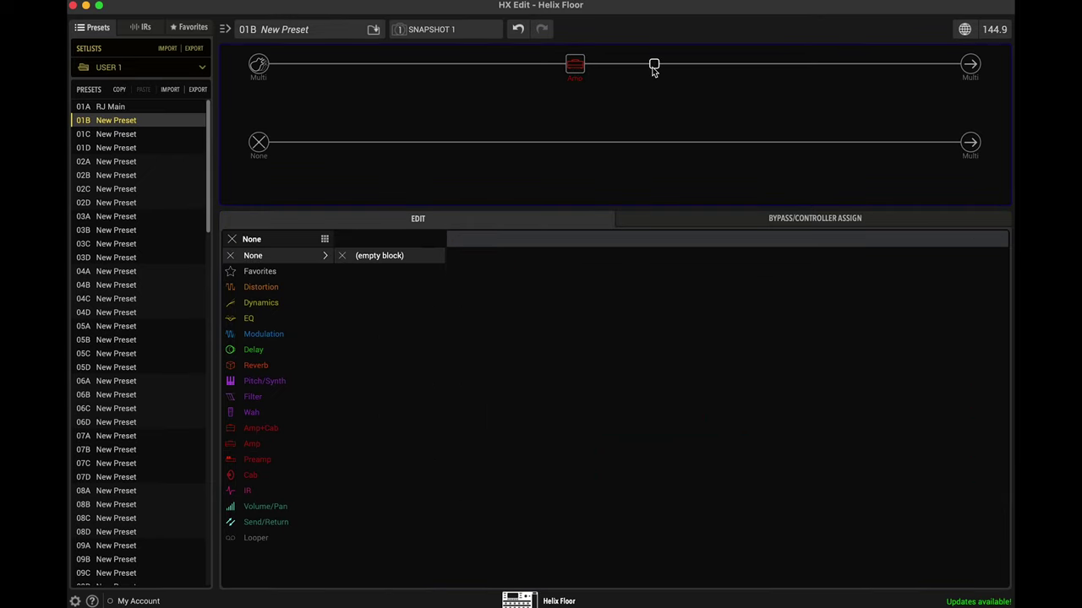
click(254, 477)
scroll(441, 353, down, 5)
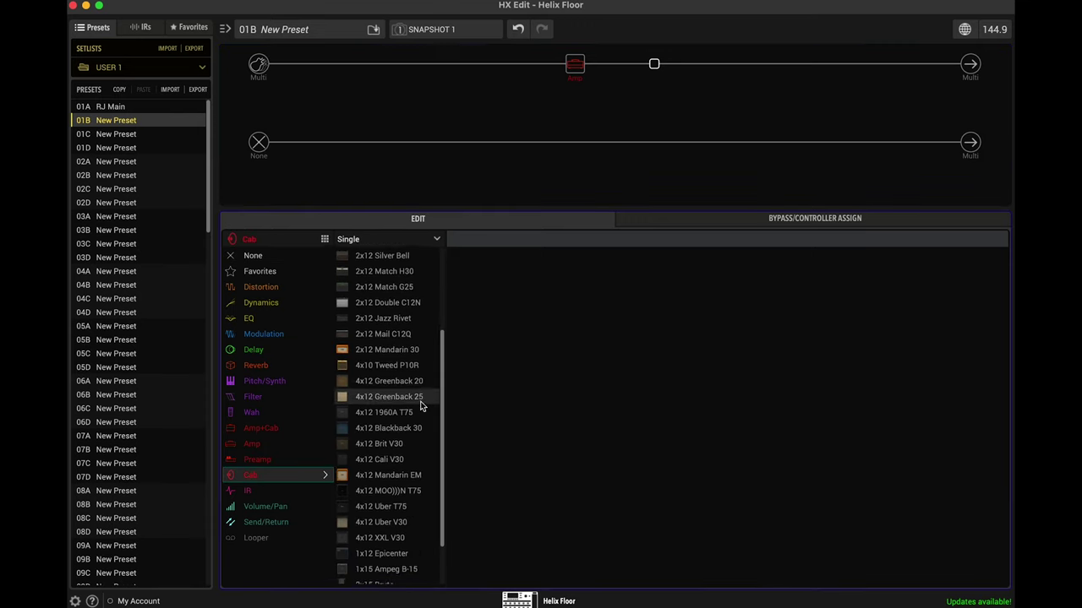
click(421, 404)
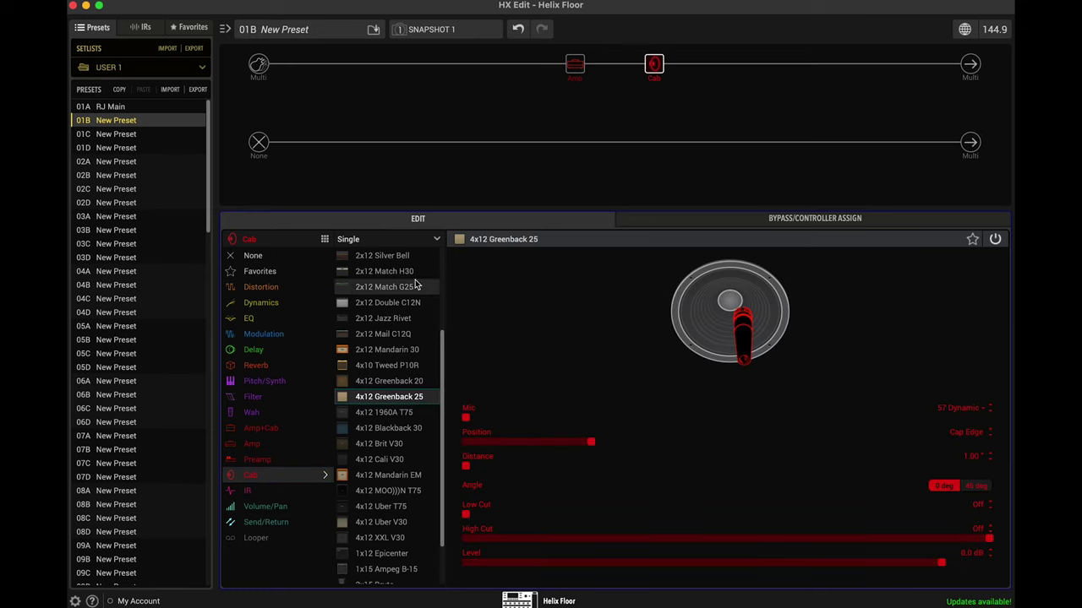
Change the cab block to Dual and set its second cab to 4x12 Greenback 25
click(423, 244)
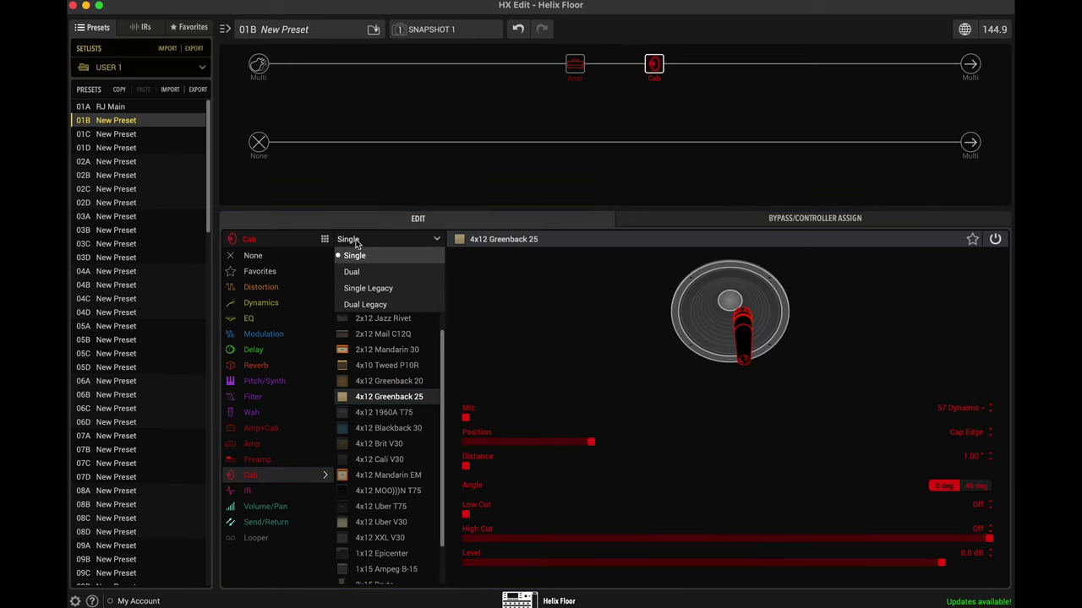
click(351, 272)
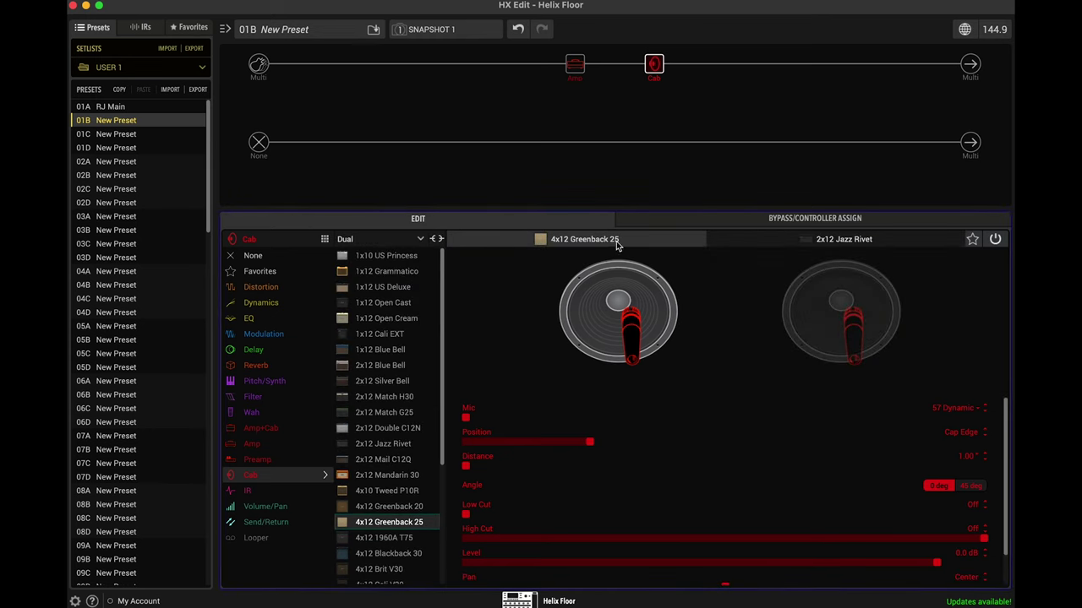
click(846, 243)
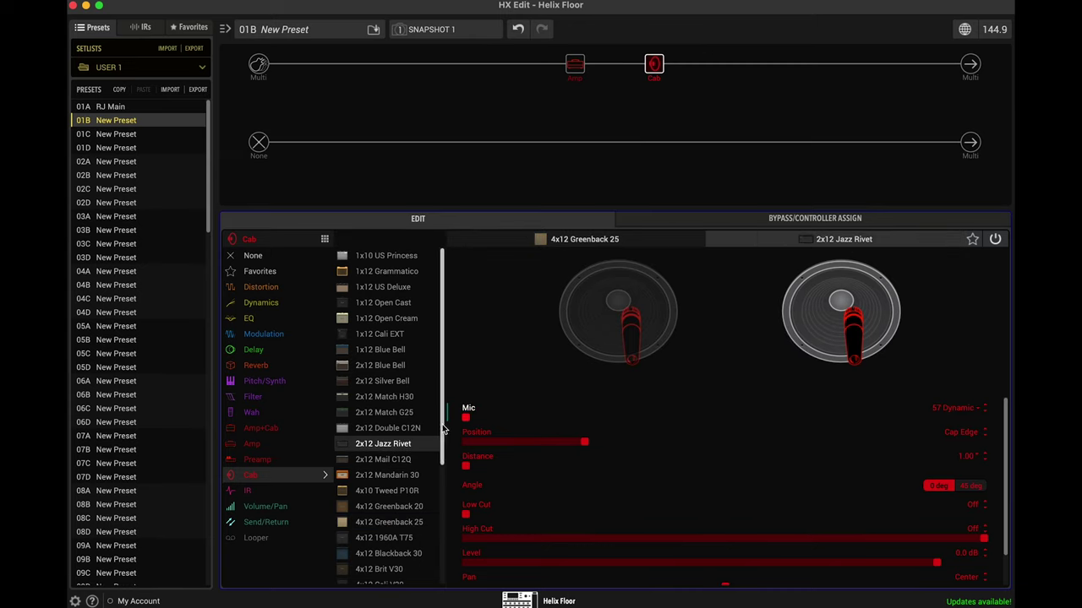
click(416, 531)
click(633, 239)
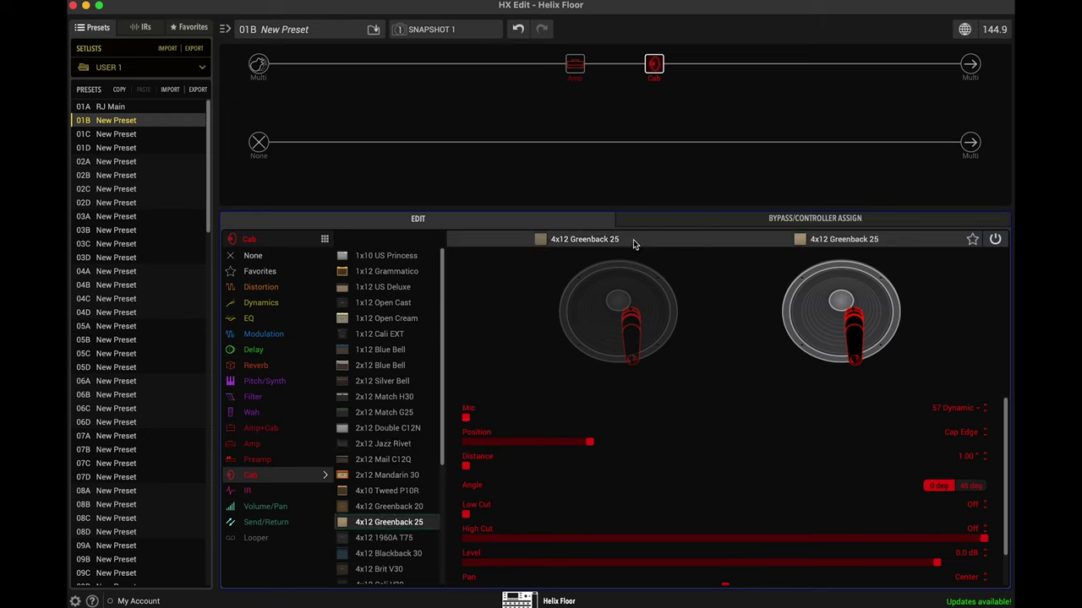
Set the second cab's mic to 121 Ribbon and its level to -60.0 dB, then return to the first cab
click(842, 239)
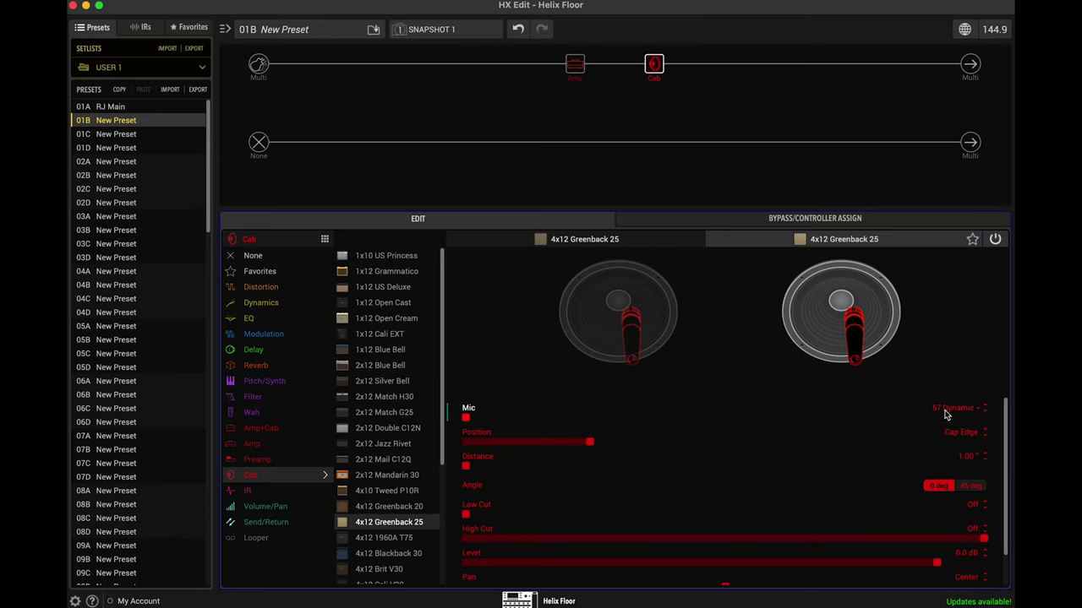
click(640, 244)
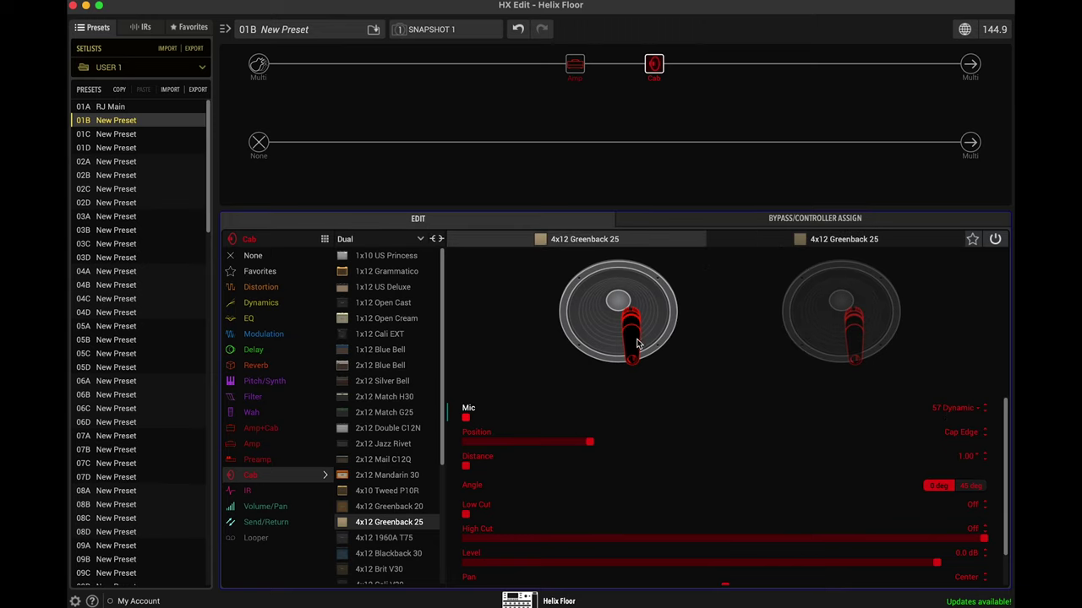
click(866, 244)
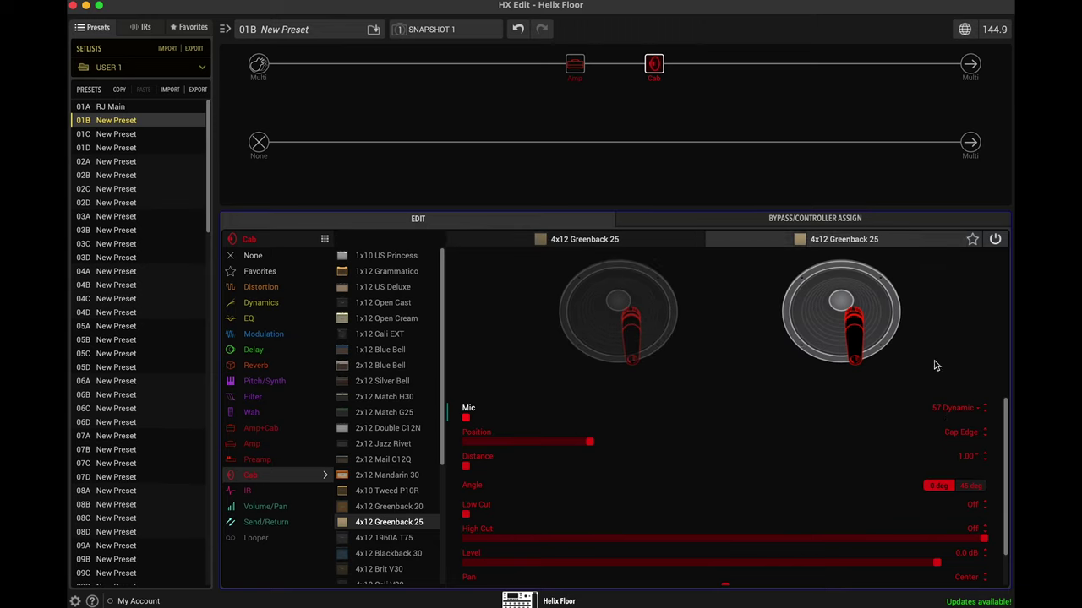
click(953, 408)
click(946, 502)
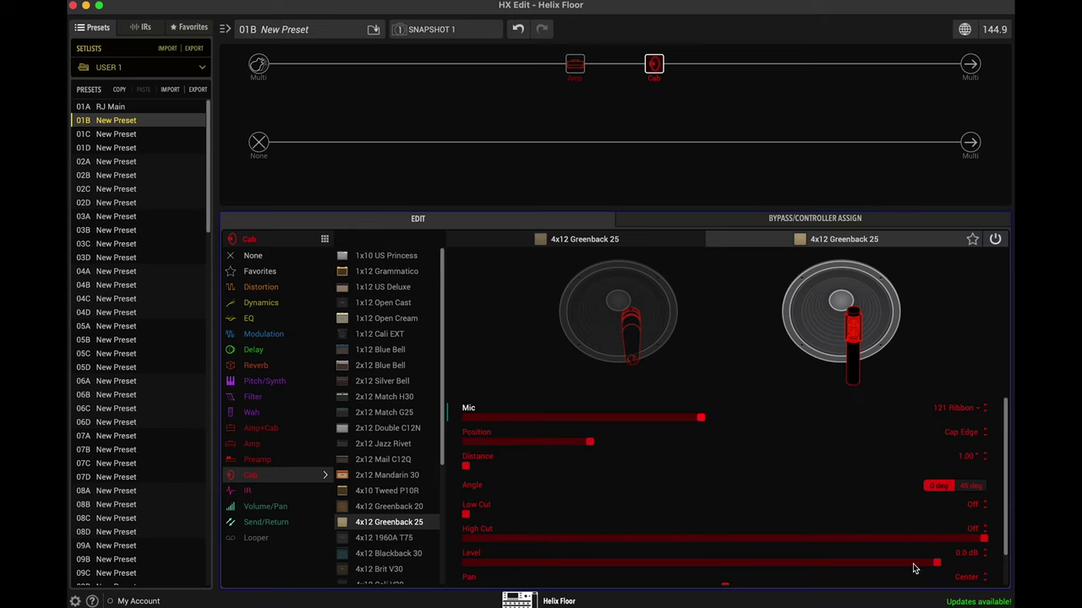
drag(936, 563, 474, 555)
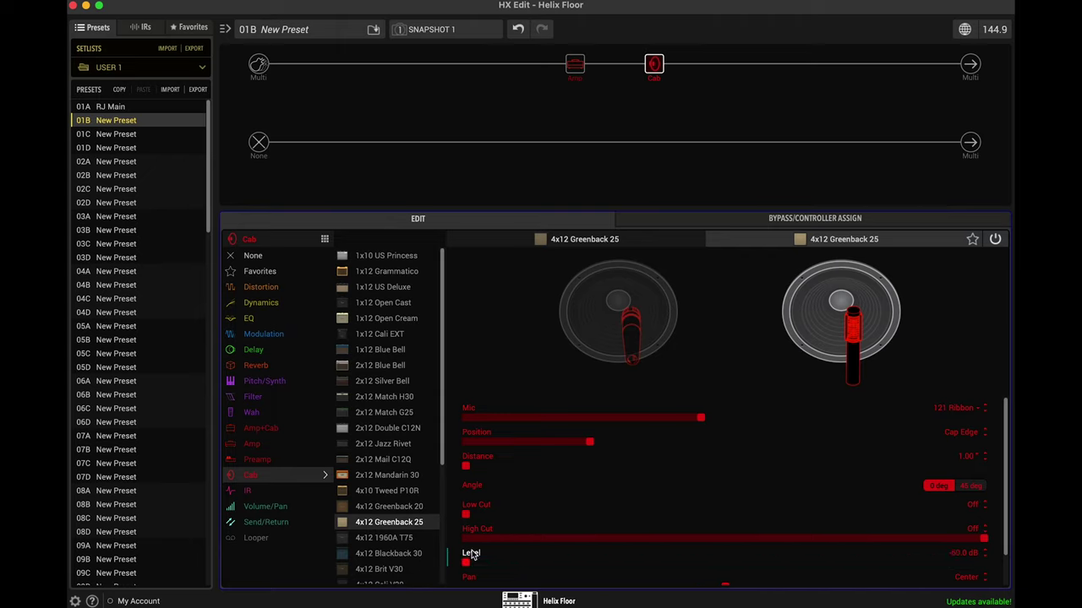
click(617, 273)
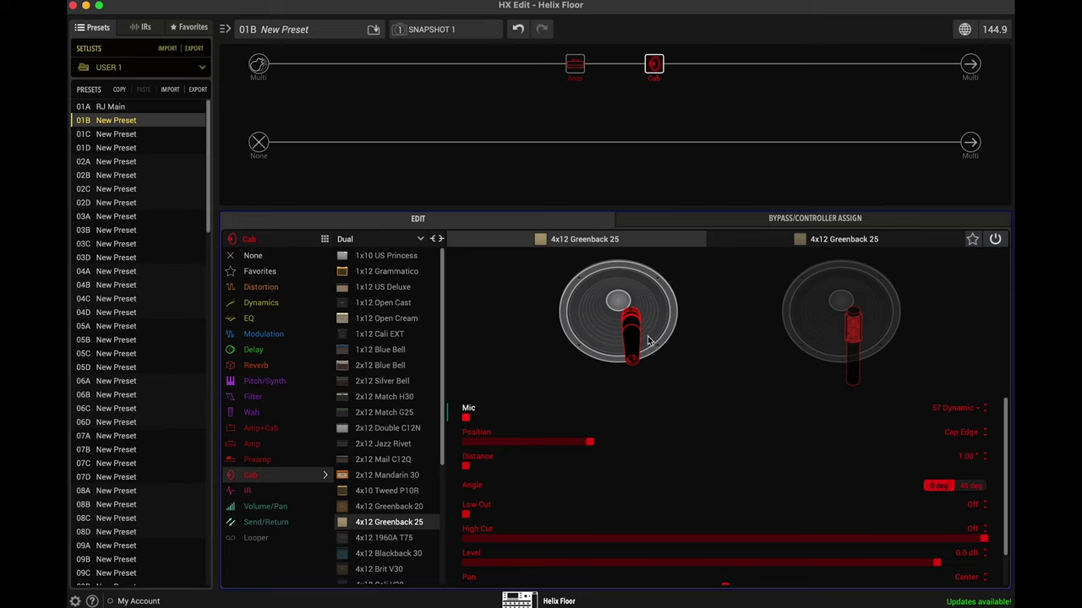
Try the Brit 2204 amp's Master at high and low settings, ending at 6.2
mouse_move(587, 76)
click(576, 68)
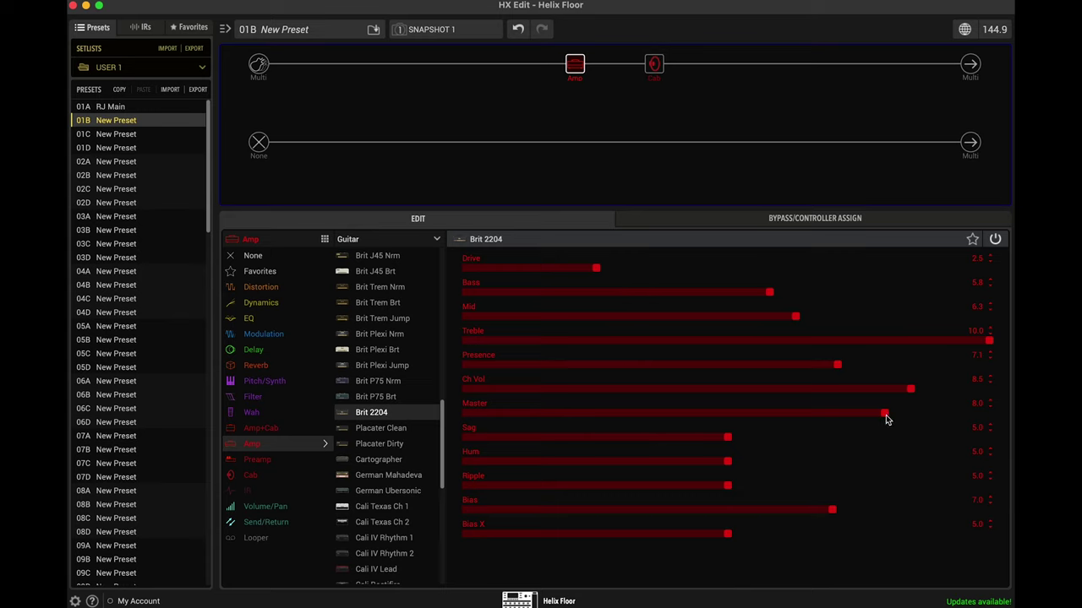
drag(886, 419, 927, 418)
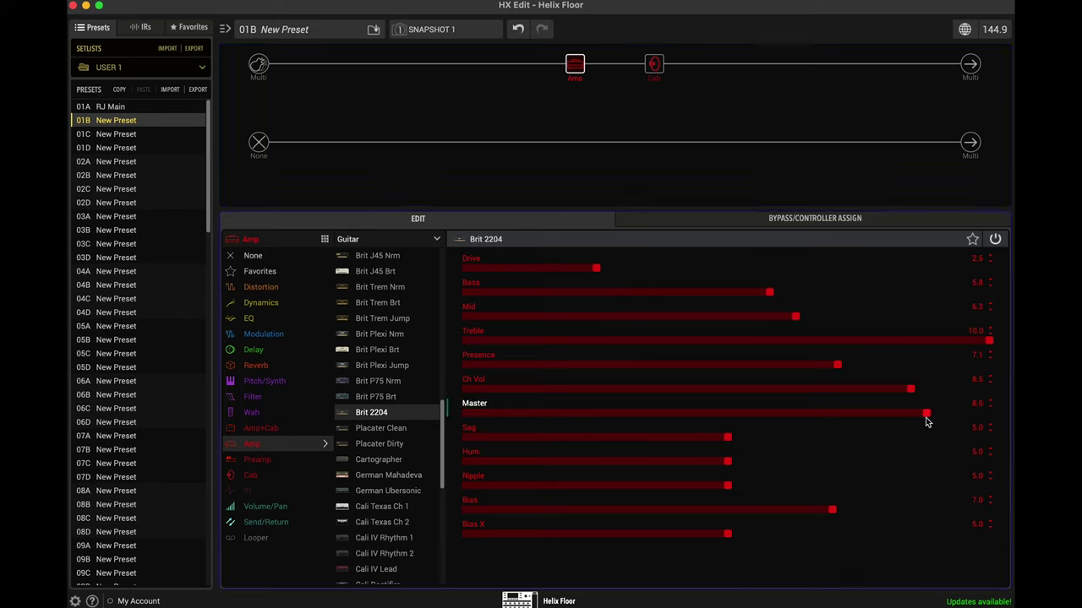
click(596, 269)
drag(927, 417, 1006, 418)
click(959, 414)
click(776, 414)
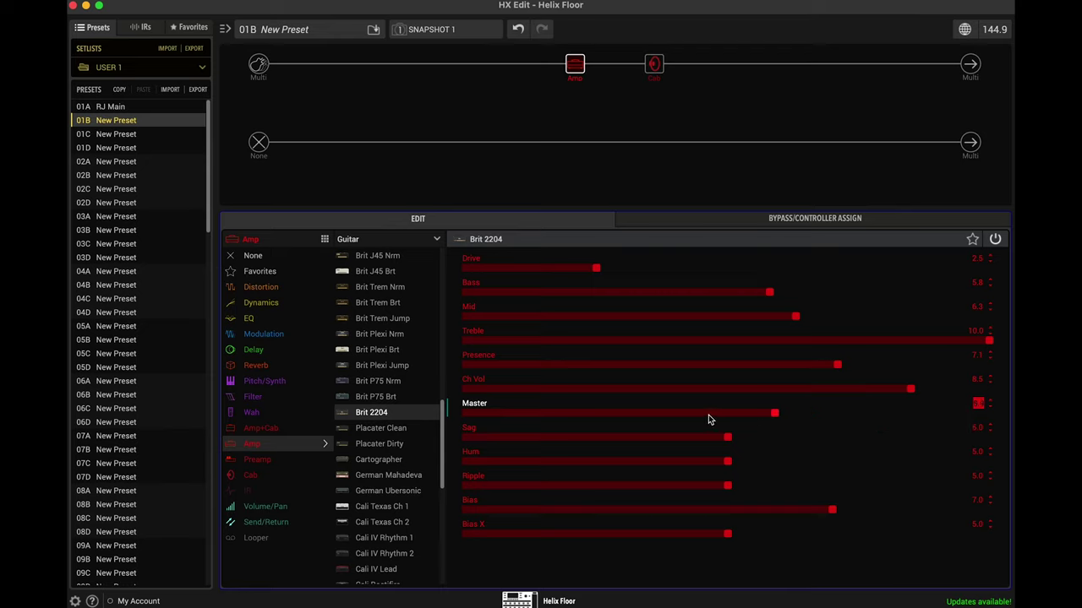
click(708, 414)
click(562, 415)
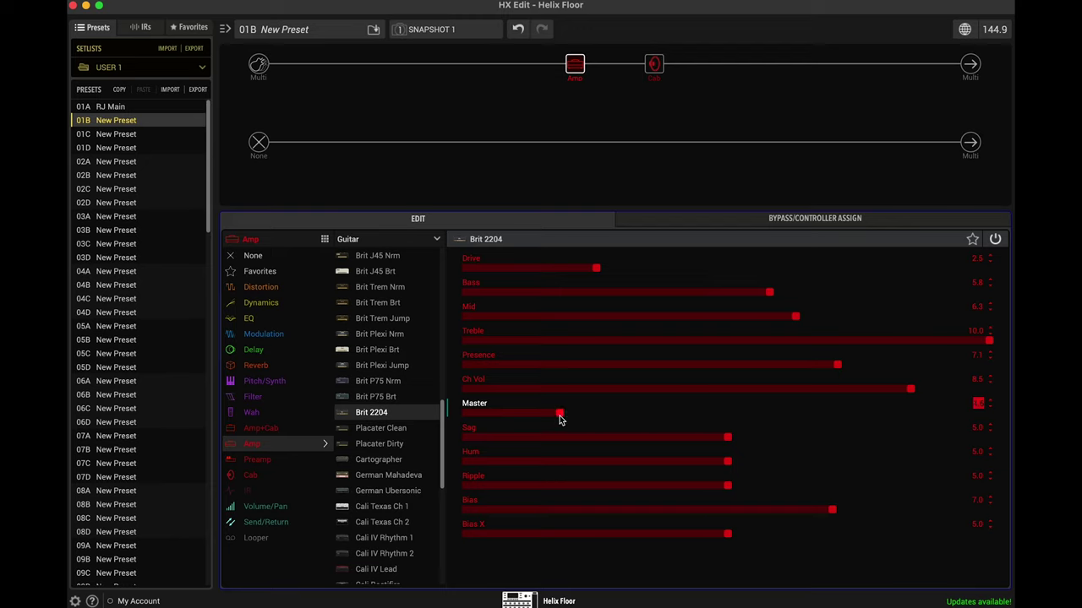
drag(560, 419, 681, 433)
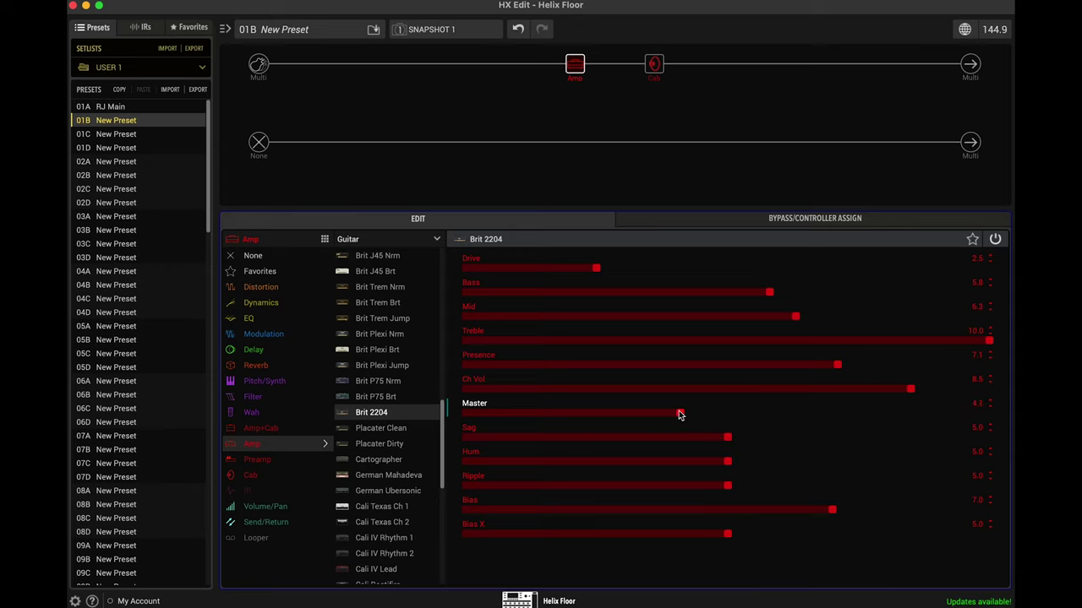
drag(681, 415, 784, 417)
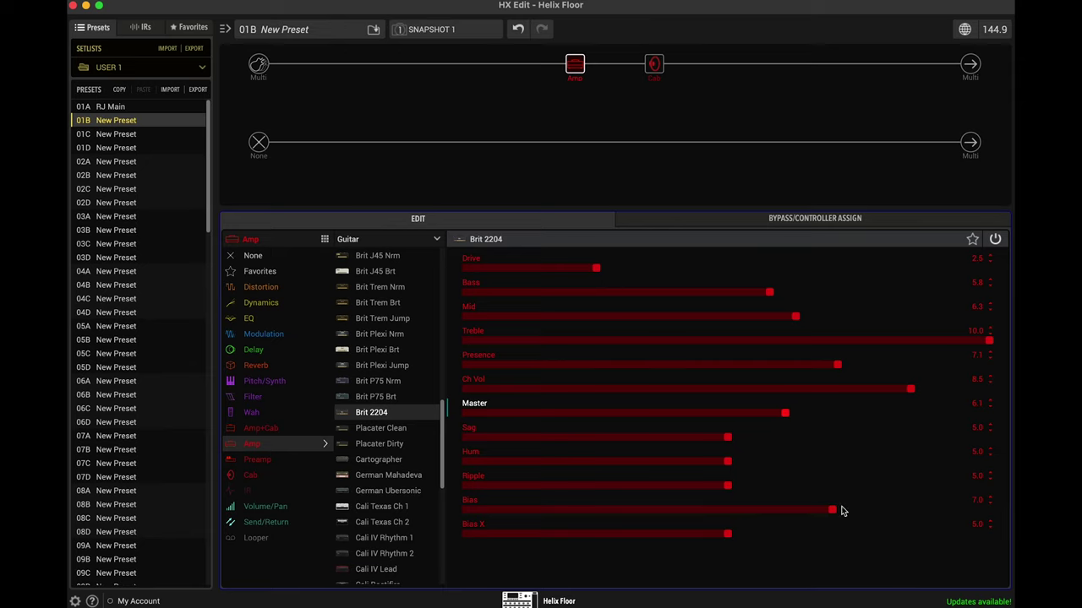
drag(786, 420, 790, 415)
Set the amp's Drive to 1.9 and its Ch Vol to 9.4
drag(587, 274, 566, 273)
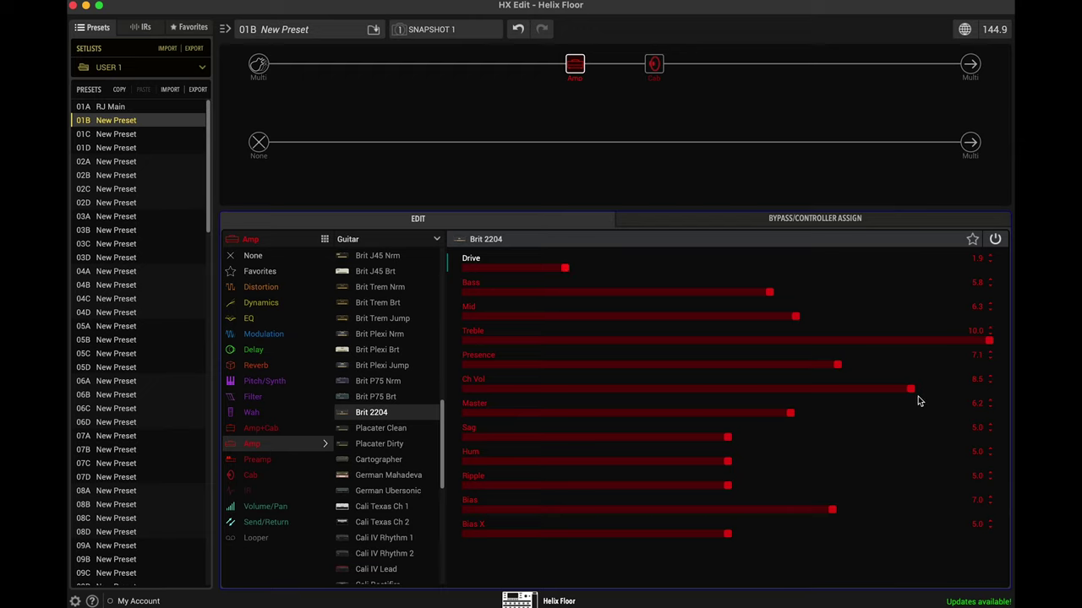
drag(913, 395, 961, 394)
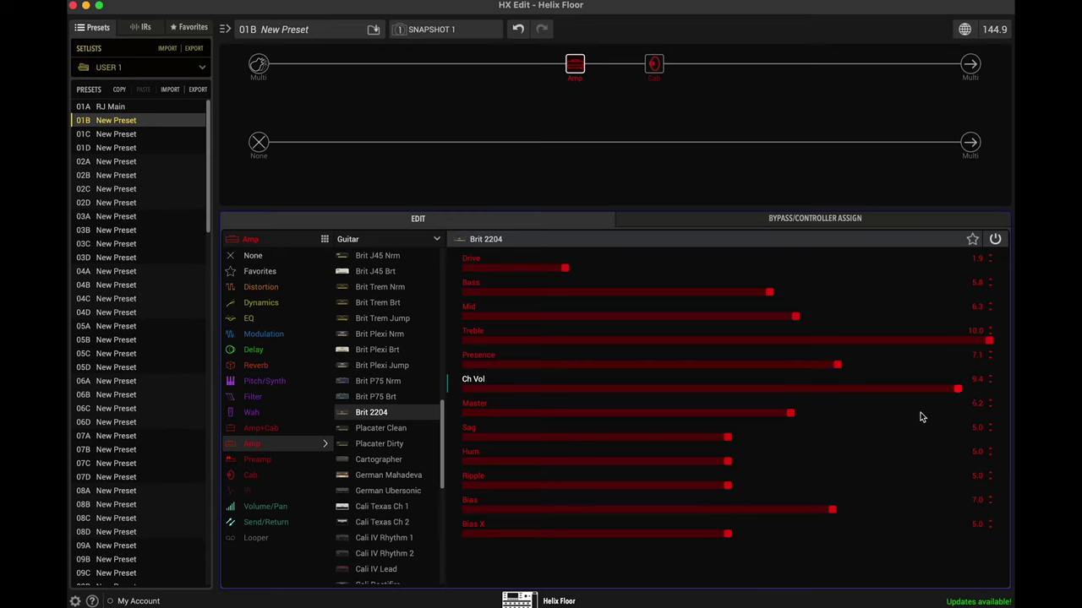
Sweep the amp's Master up to a high setting and bring it back to 6.6
click(796, 414)
drag(800, 417, 805, 417)
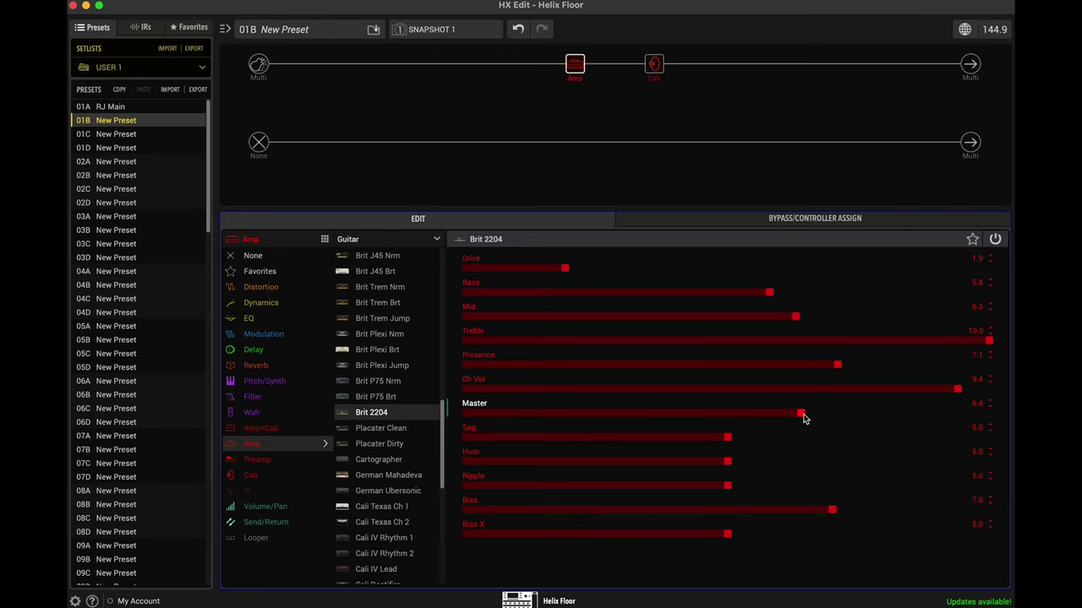
drag(805, 418, 940, 425)
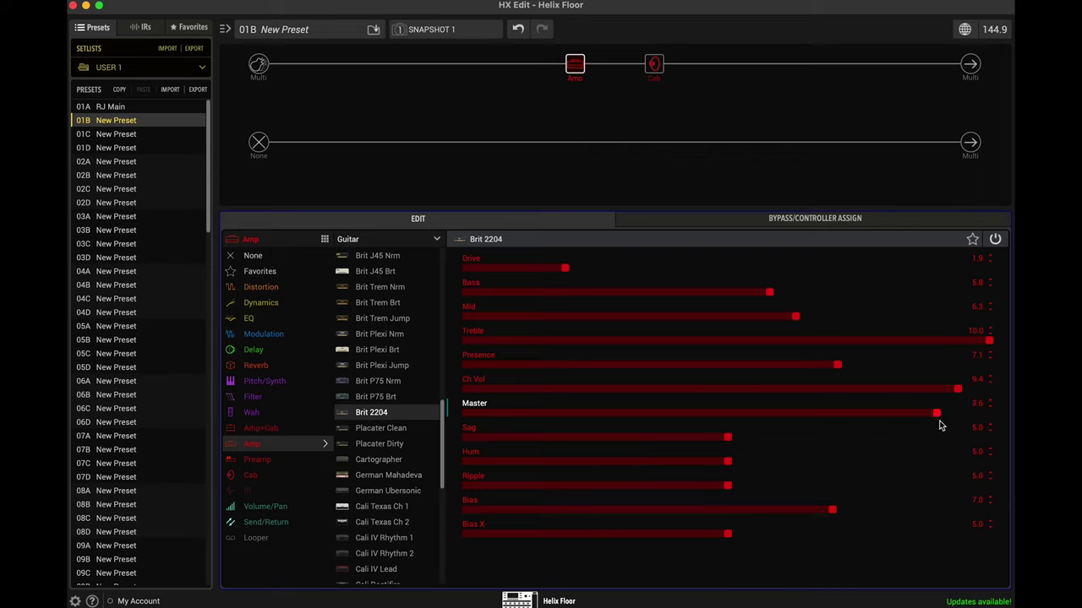
drag(941, 425, 964, 418)
drag(964, 418, 812, 417)
Try the amp's Bass at 10.0 and bring it down to about 6.3
drag(771, 293, 1001, 301)
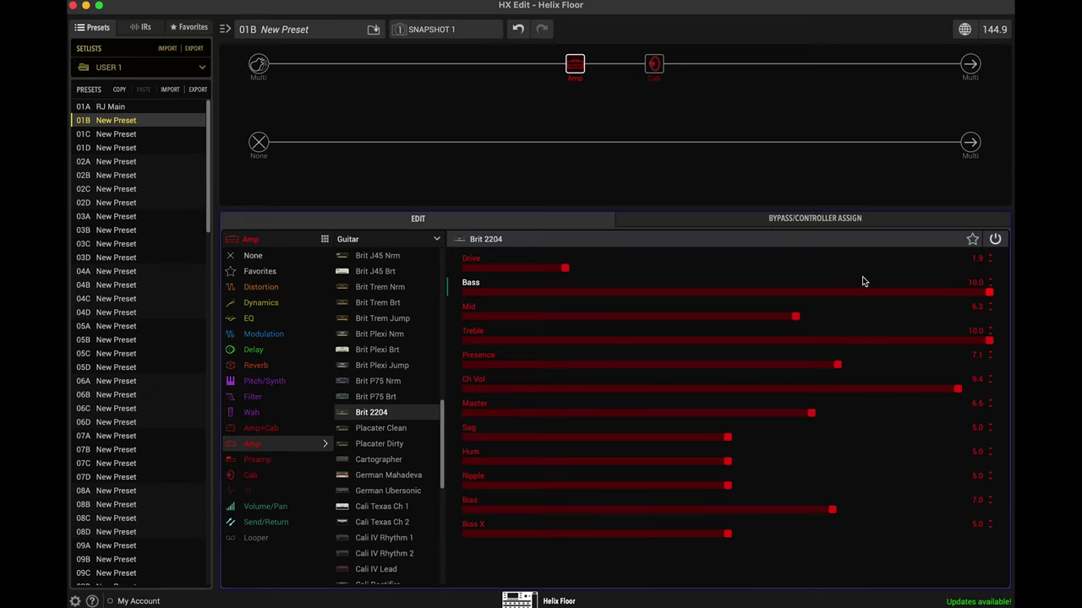
click(812, 292)
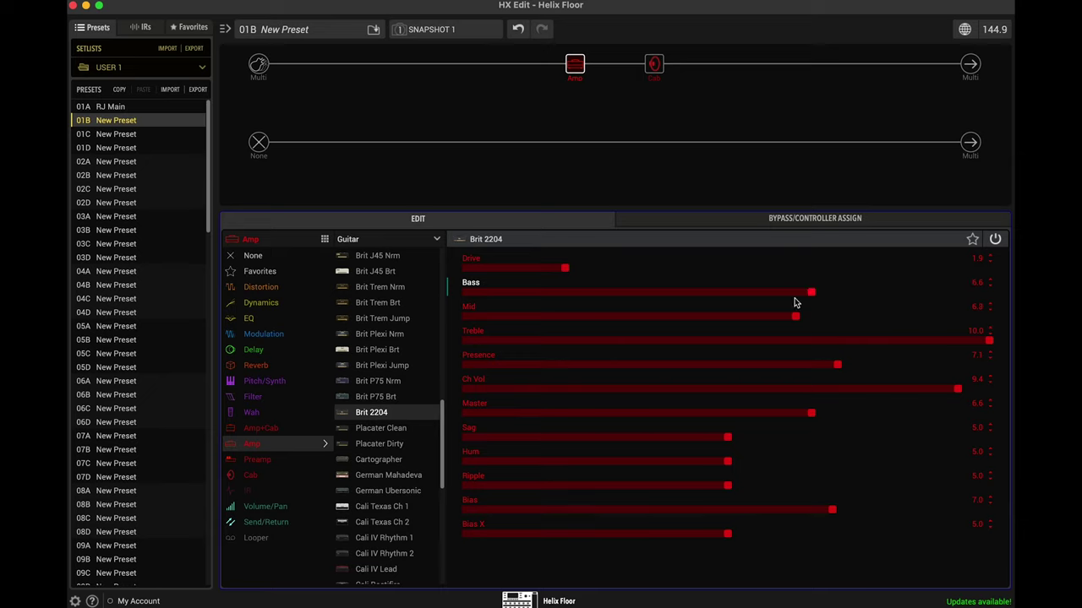
drag(813, 293, 791, 293)
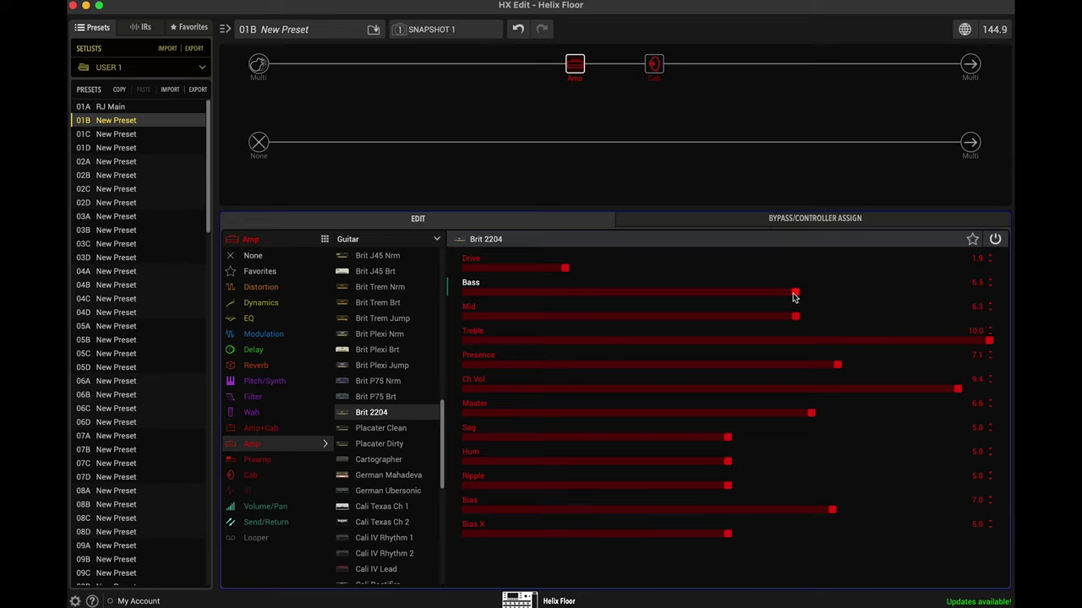
Lower the Brit 2204 amp's Master slightly to 6.5
click(808, 415)
Set the first 4x12 Greenback 25 cab's Low Cut to 80 Hz and High Cut to 8.0 kHz
mouse_move(662, 81)
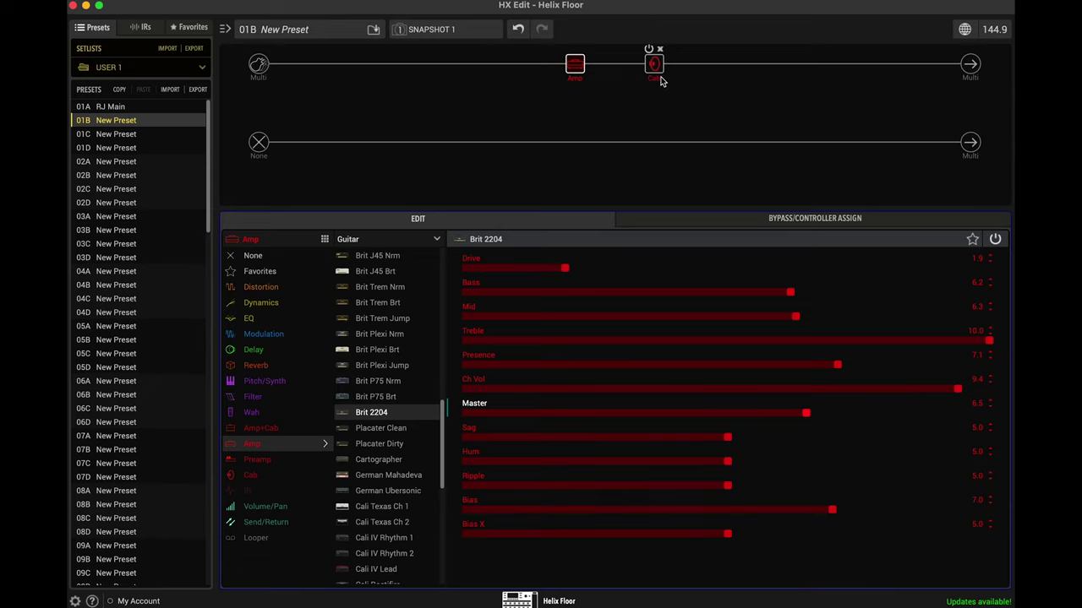
click(660, 80)
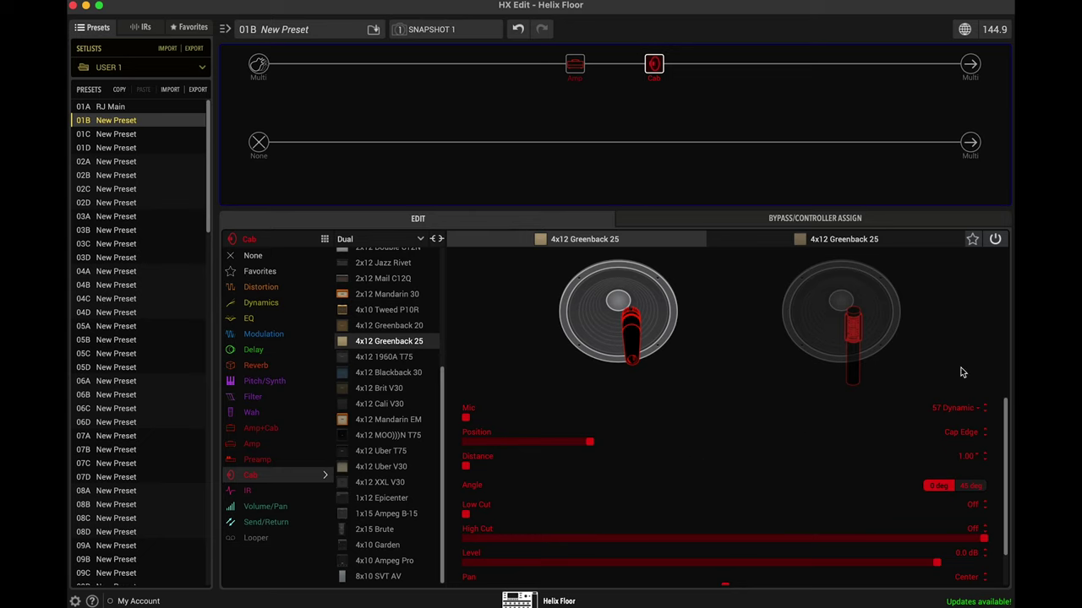
click(978, 513)
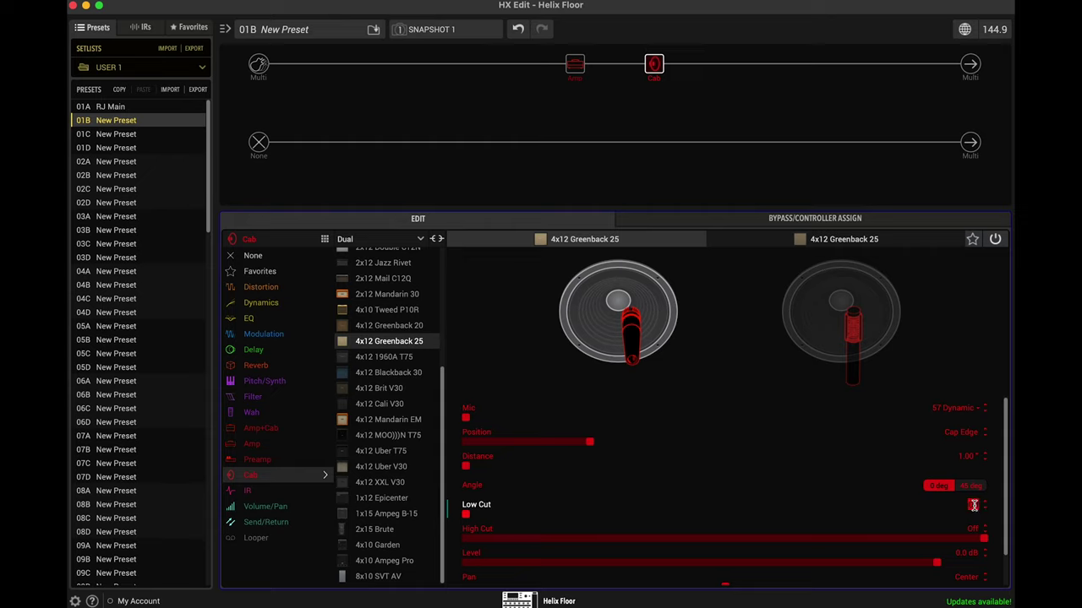
drag(973, 505, 973, 494)
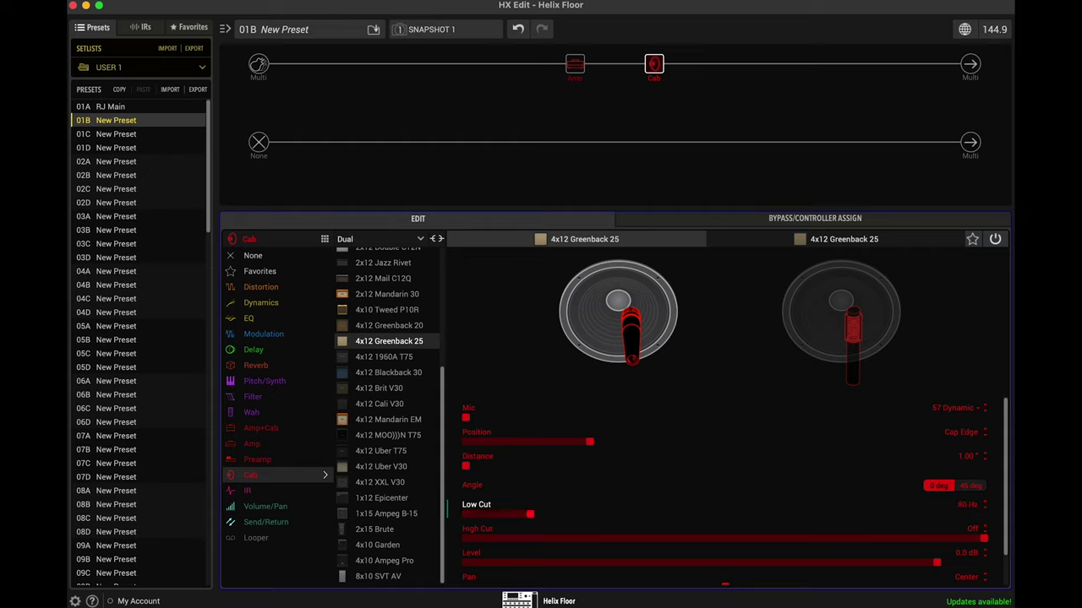
click(973, 529)
drag(973, 530, 971, 504)
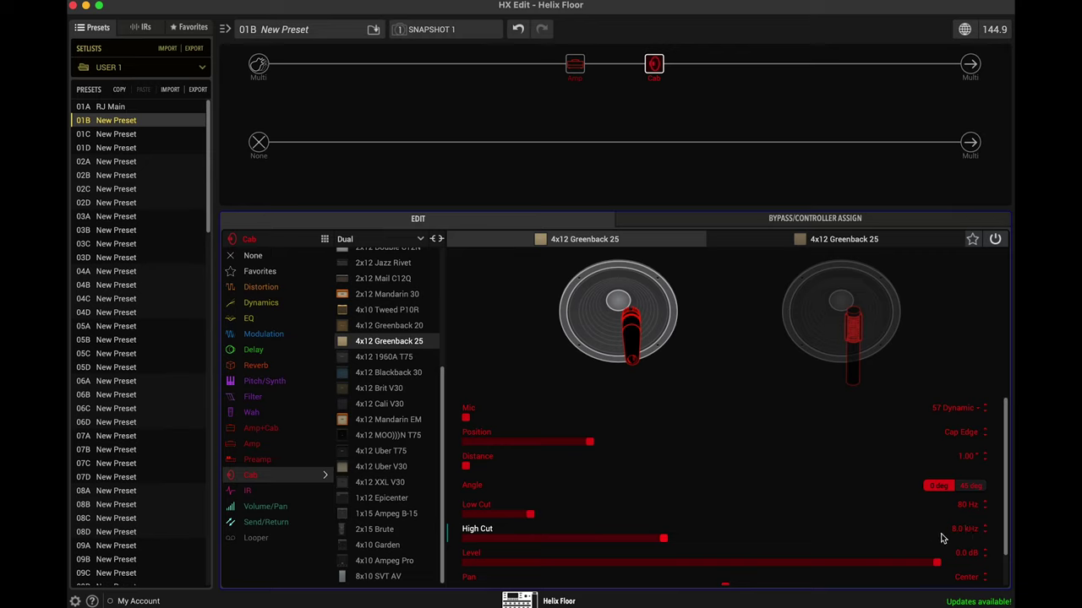
Sweep the first cab's High Cut, Low Cut and mic position, ending at 8.1 kHz, 80 Hz and Cap Edge
drag(620, 538, 665, 542)
mouse_move(527, 514)
mouse_down()
mouse_move(543, 513)
mouse_move(532, 515)
mouse_up()
drag(635, 335, 633, 312)
Raise the Brit 2204 amp's Ch Vol to 9.9 and its Master to 6.9
click(575, 63)
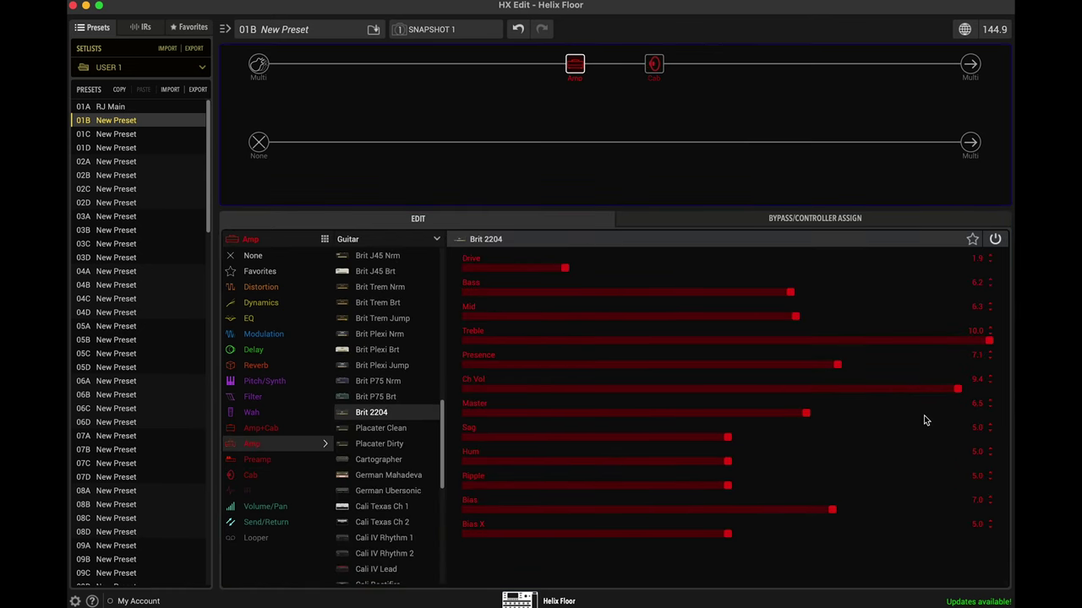
drag(957, 389, 983, 389)
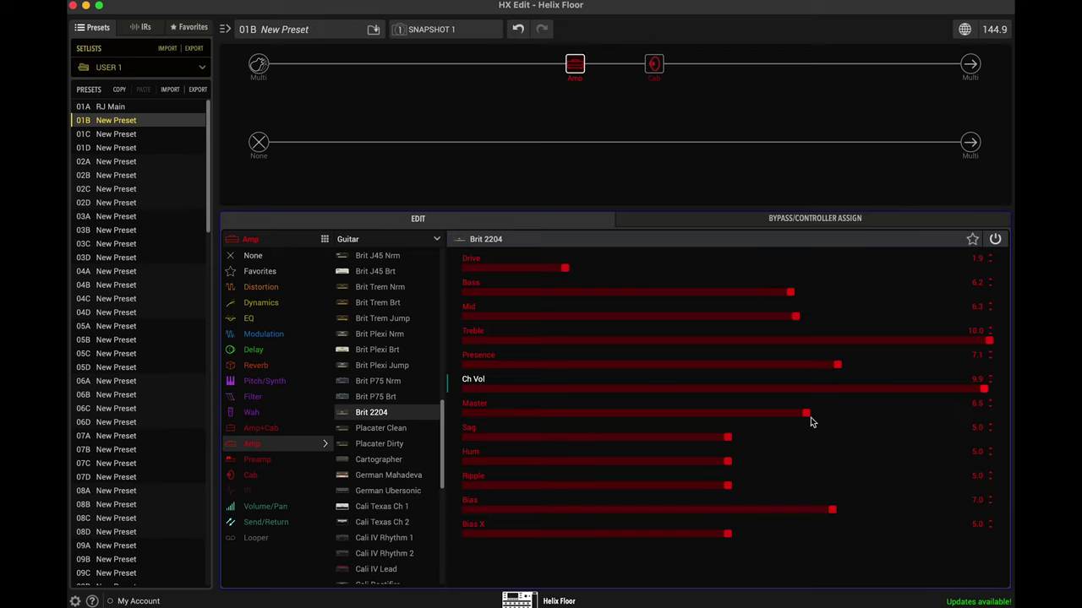
drag(808, 417, 827, 418)
Move the first cab's 57 Dynamic mic closer to the speaker center, to position 0.8
click(651, 59)
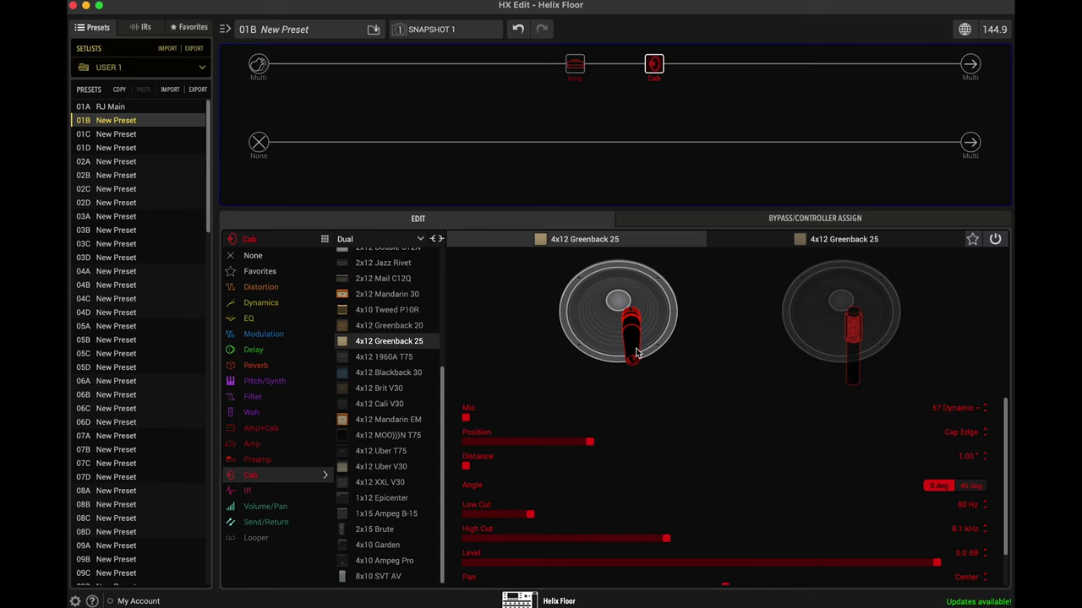
drag(633, 338, 623, 333)
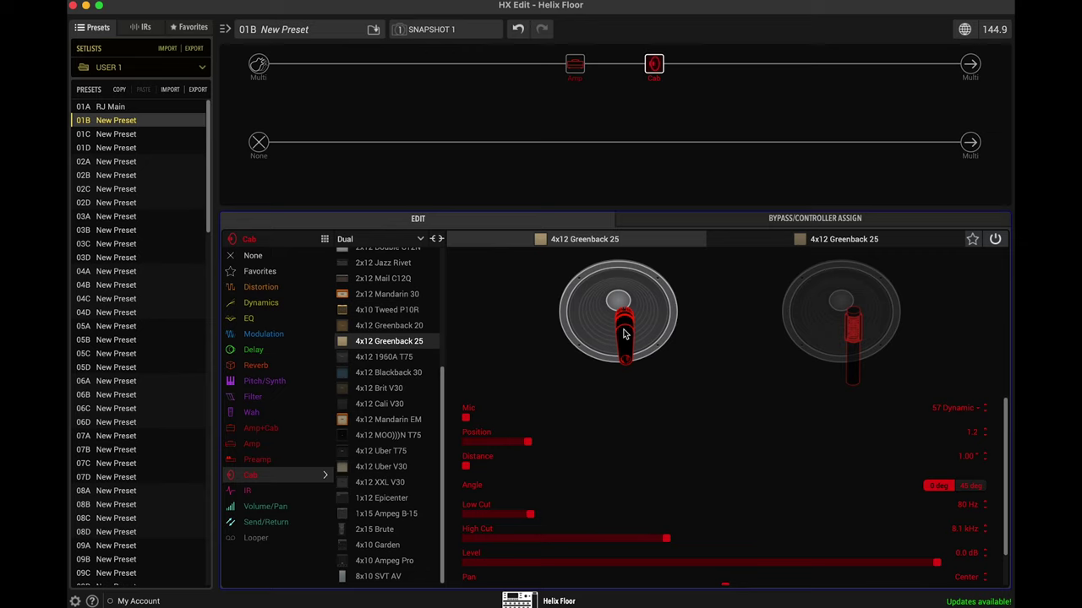
drag(623, 334, 619, 333)
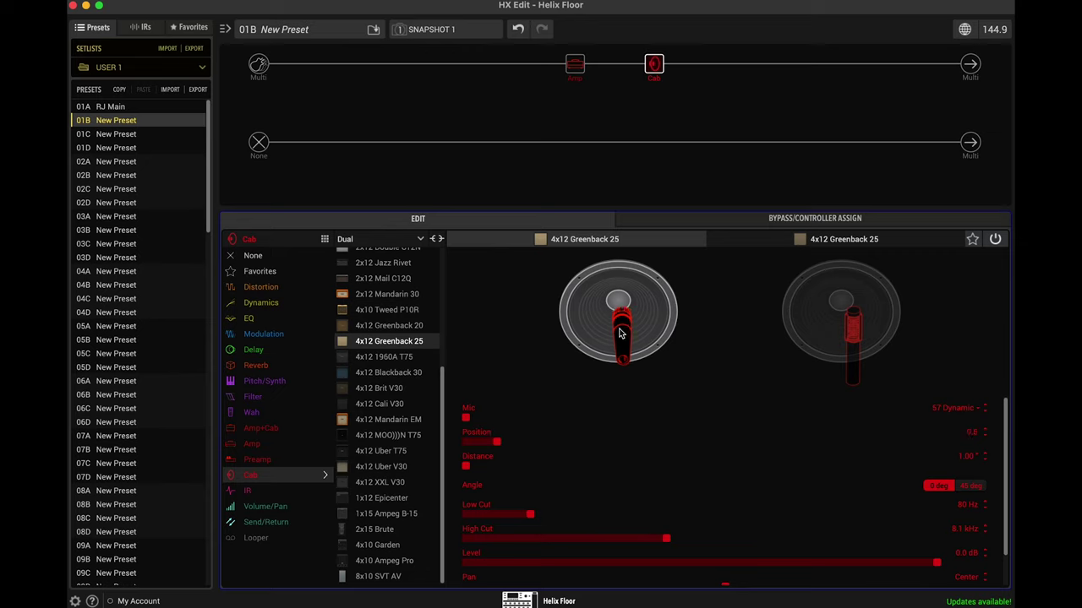
drag(620, 332, 621, 333)
Bring up the second 4x12 Greenback 25 cab's Level to about -5.3 dB
click(862, 240)
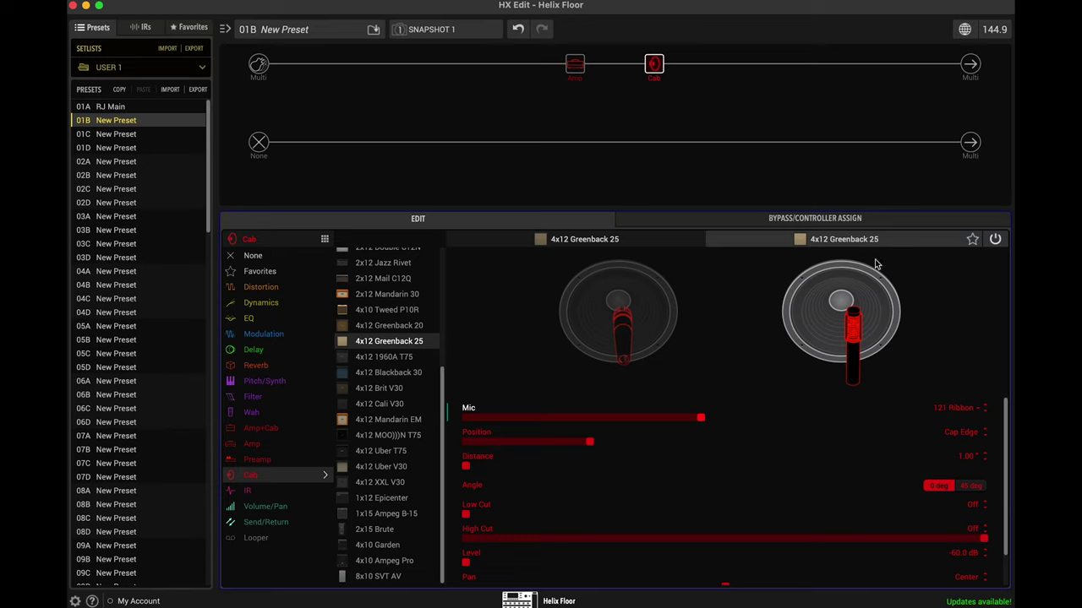
drag(468, 566, 898, 570)
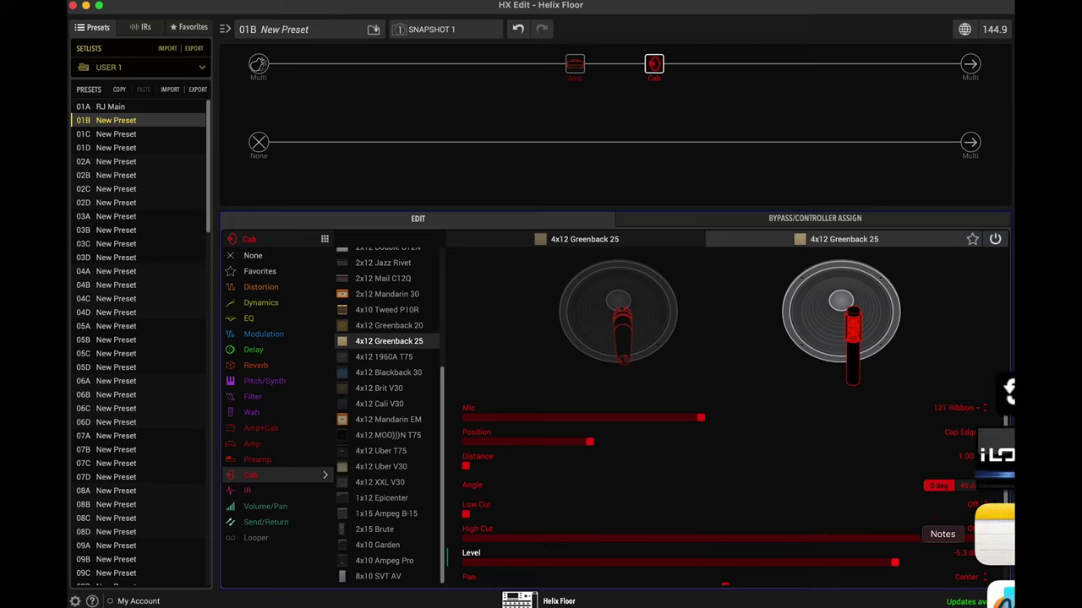
Set the second cab's Low Cut to 80 Hz and its High Cut to 8000 Hz
click(972, 506)
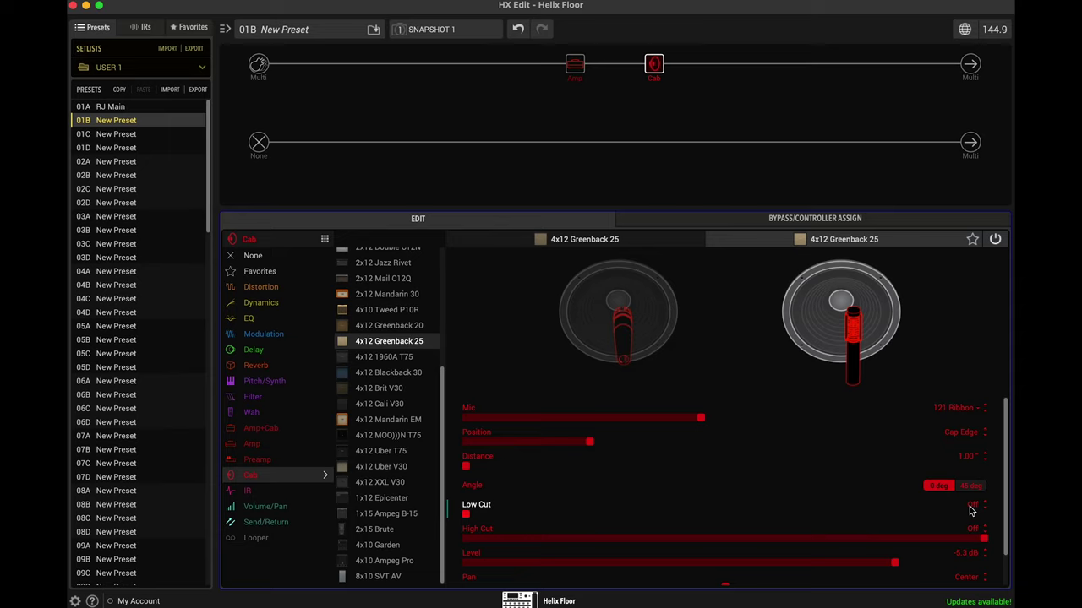
text(80)
key(Return)
click(974, 530)
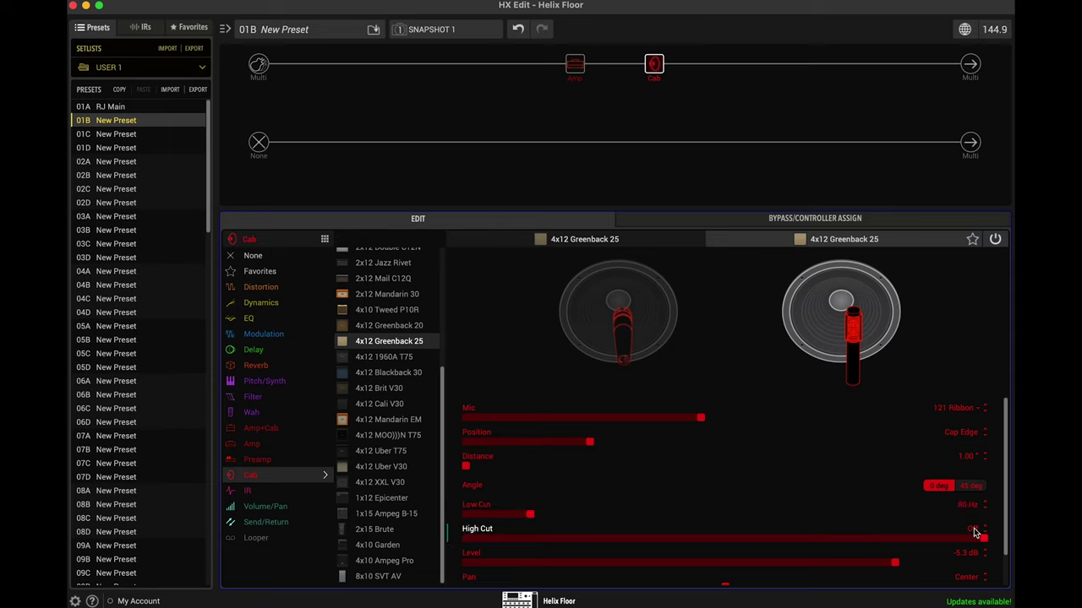
text(8000)
key(Return)
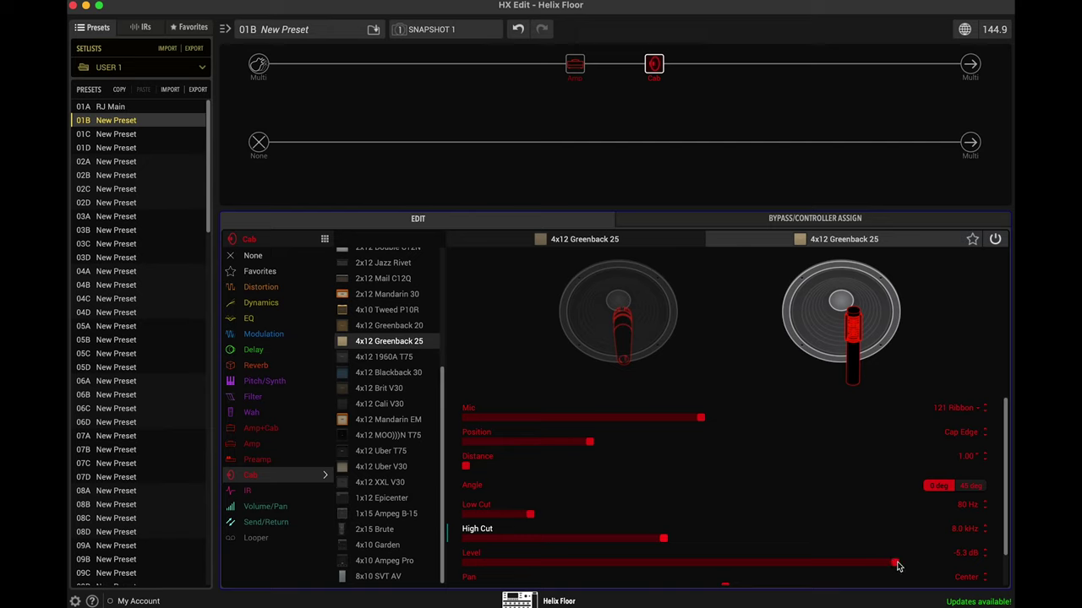
Try a higher Level on the second cab and settle it at about -4.3 dB
drag(898, 565, 912, 566)
drag(913, 565, 905, 567)
Lower the Brit 2204 amp's Bass to 5.5
click(574, 66)
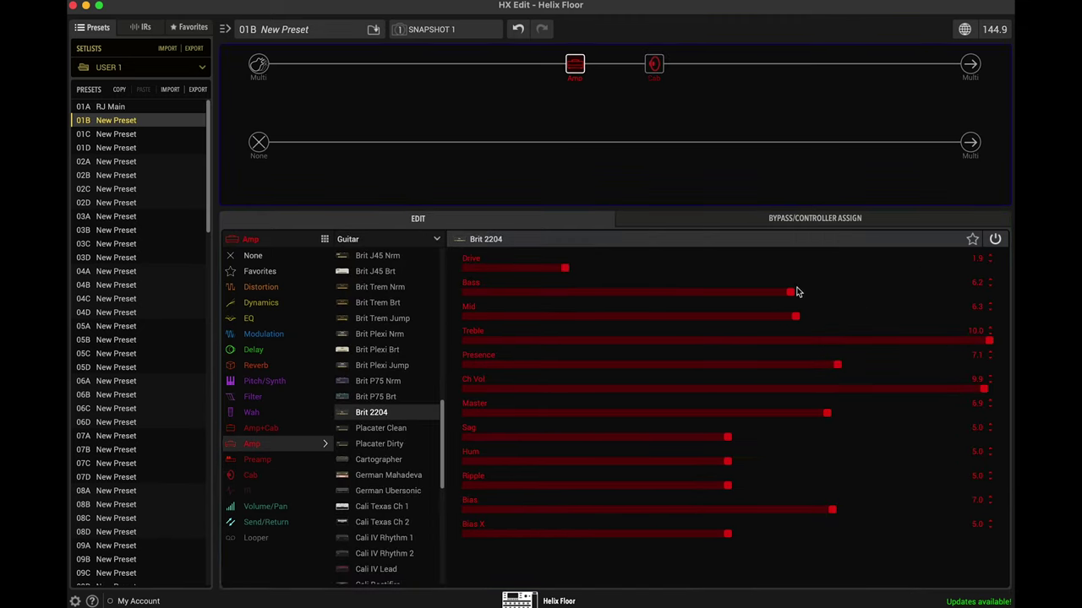
drag(793, 299, 757, 299)
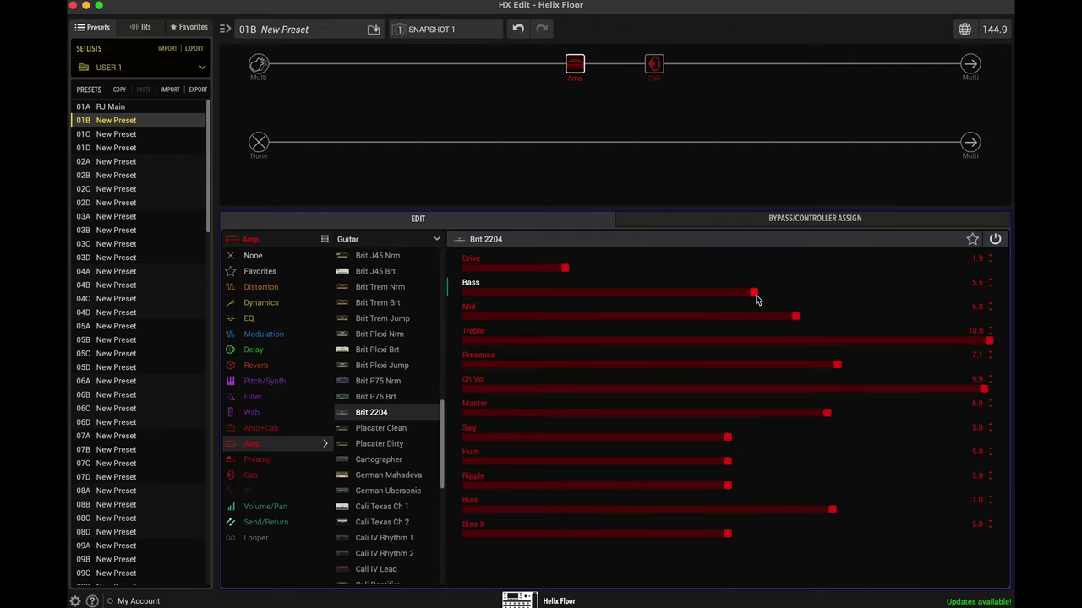
Move the second cab's 121 Ribbon mic to position 2.8 and raise that cab's Level to -3.5 dB
click(654, 63)
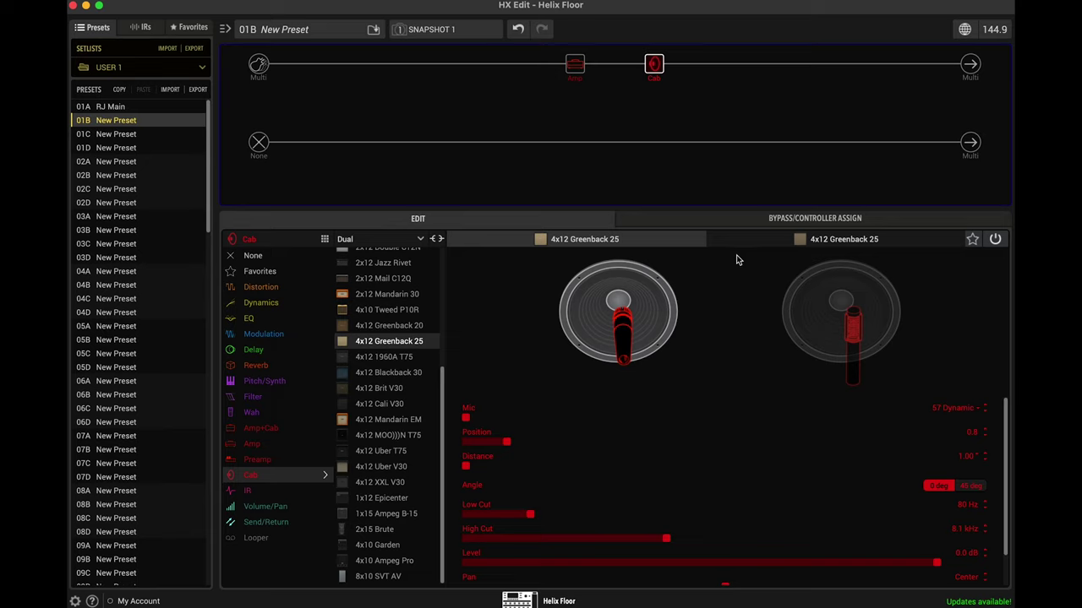
click(863, 297)
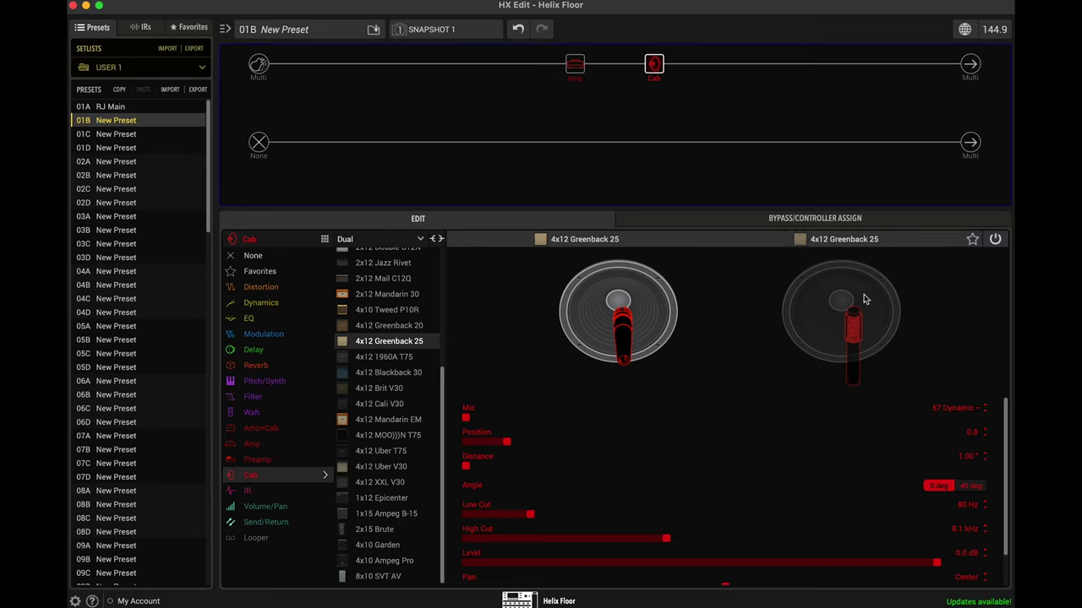
drag(856, 325, 859, 326)
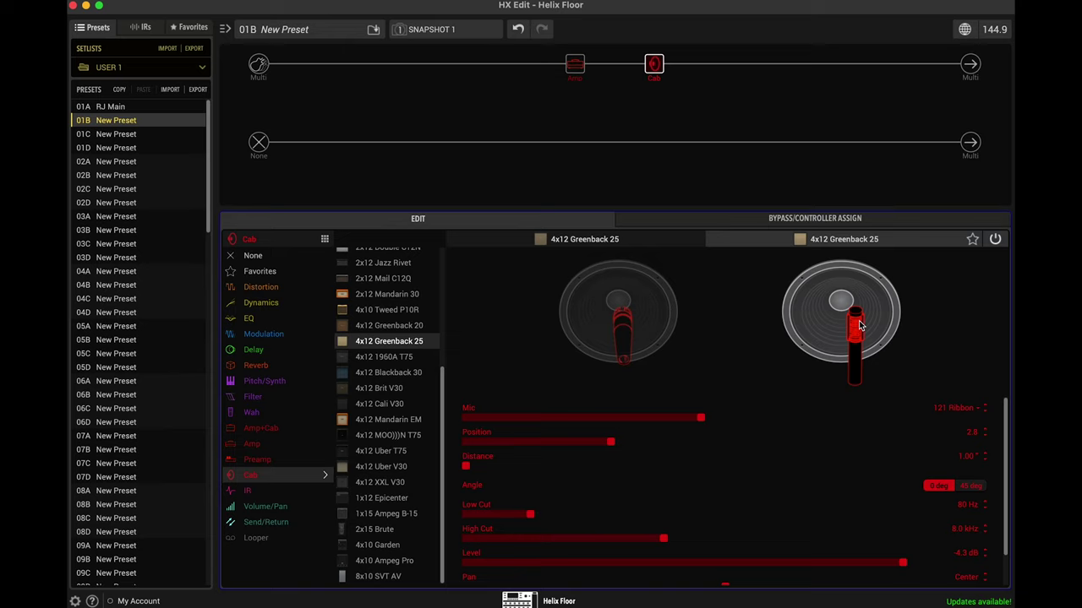
drag(905, 563, 910, 566)
Raise the Brit 2204 amp's Mid to 8.3, and nudge it slightly higher
click(575, 66)
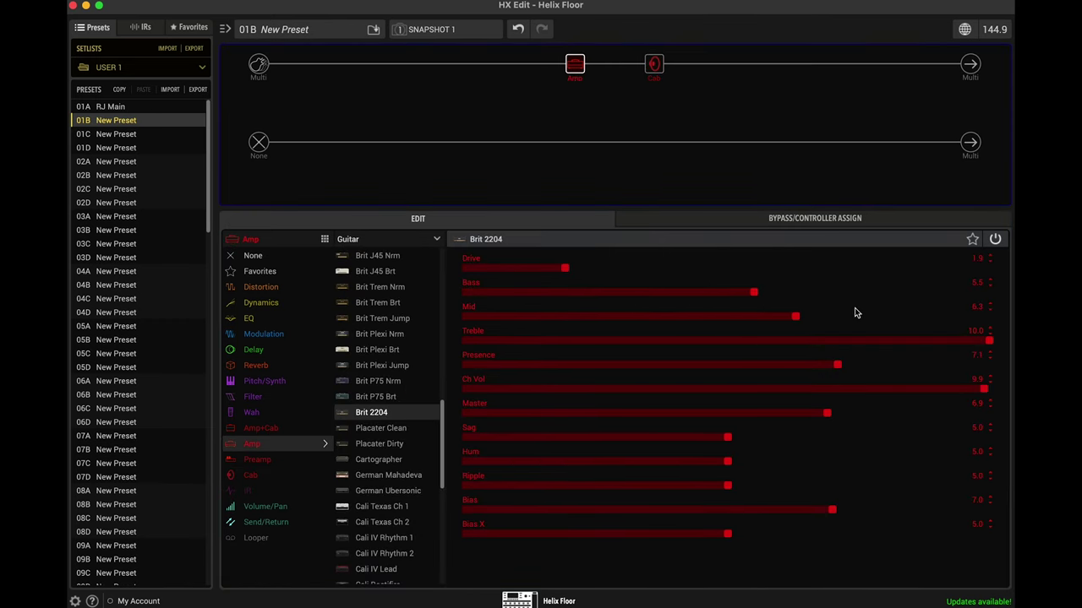
drag(794, 319, 900, 330)
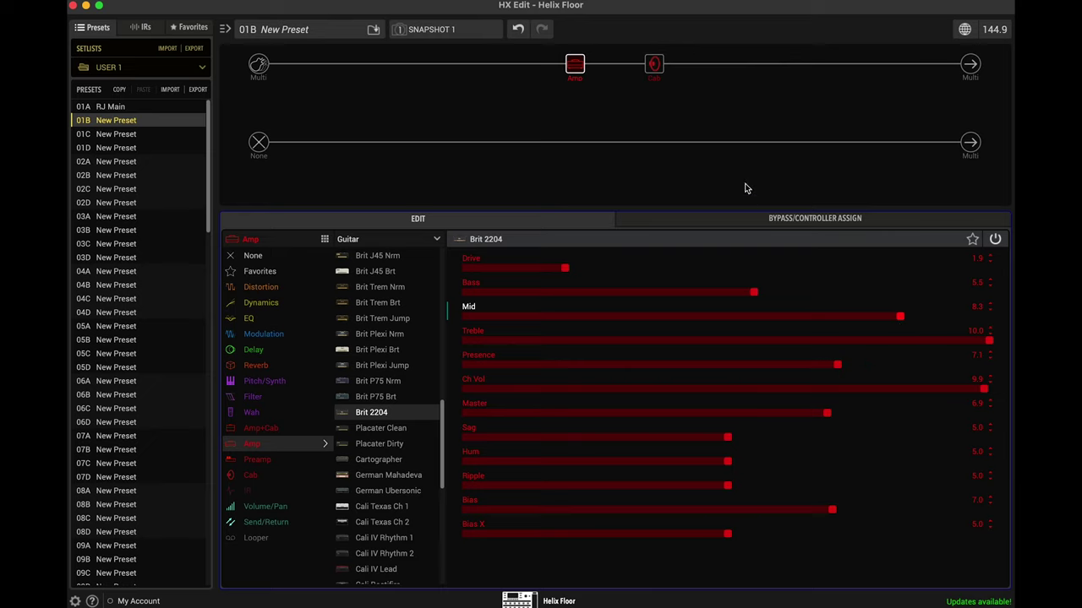
drag(901, 315, 912, 316)
Try the second cab's 121 Ribbon mic at position 2.1 and settle it at 2.6
click(654, 81)
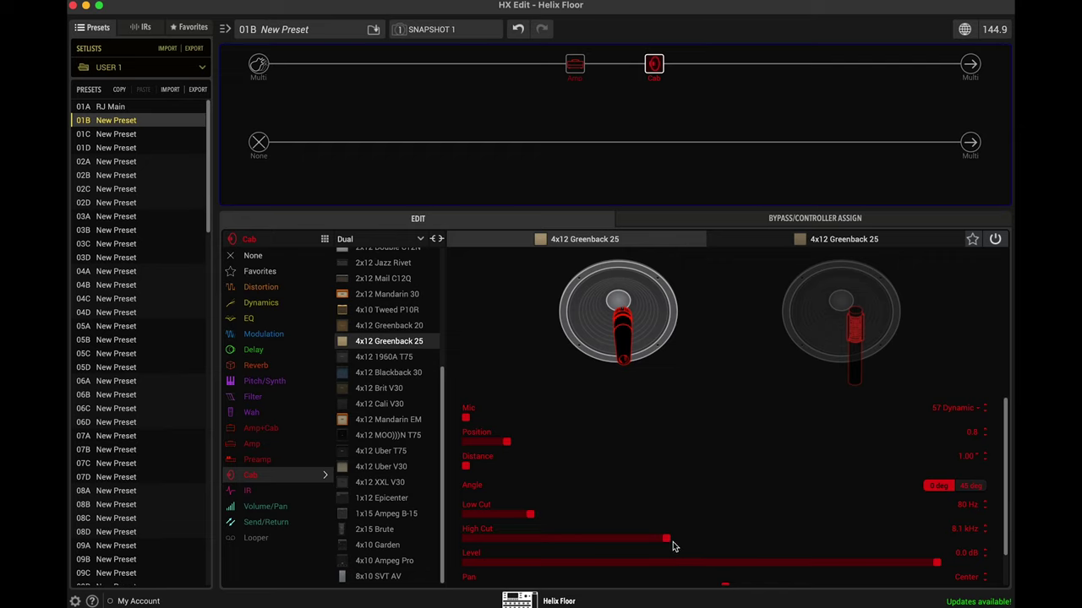
click(849, 311)
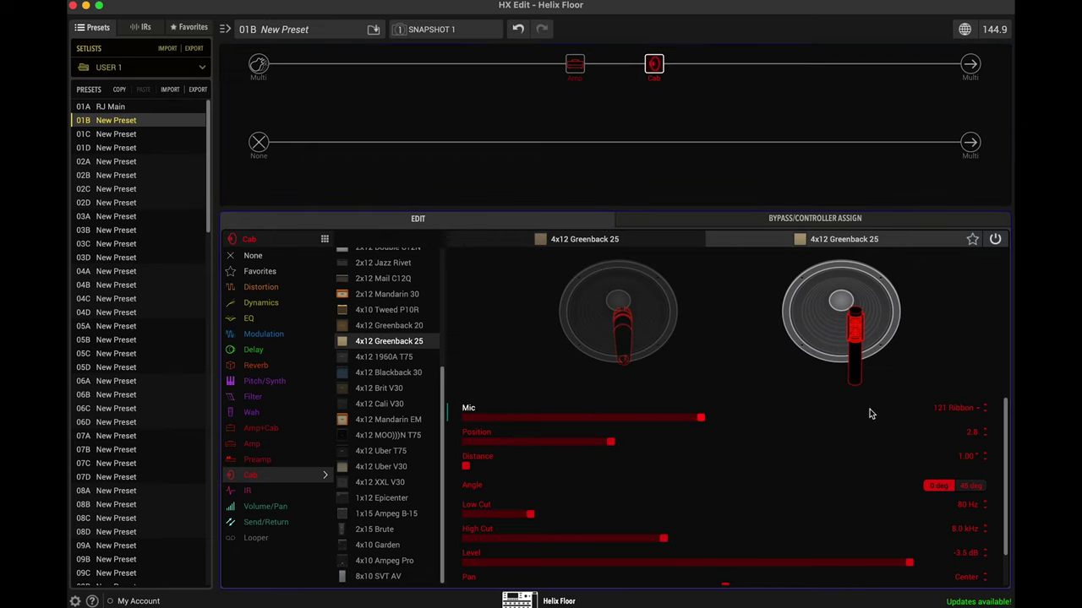
drag(856, 350, 848, 349)
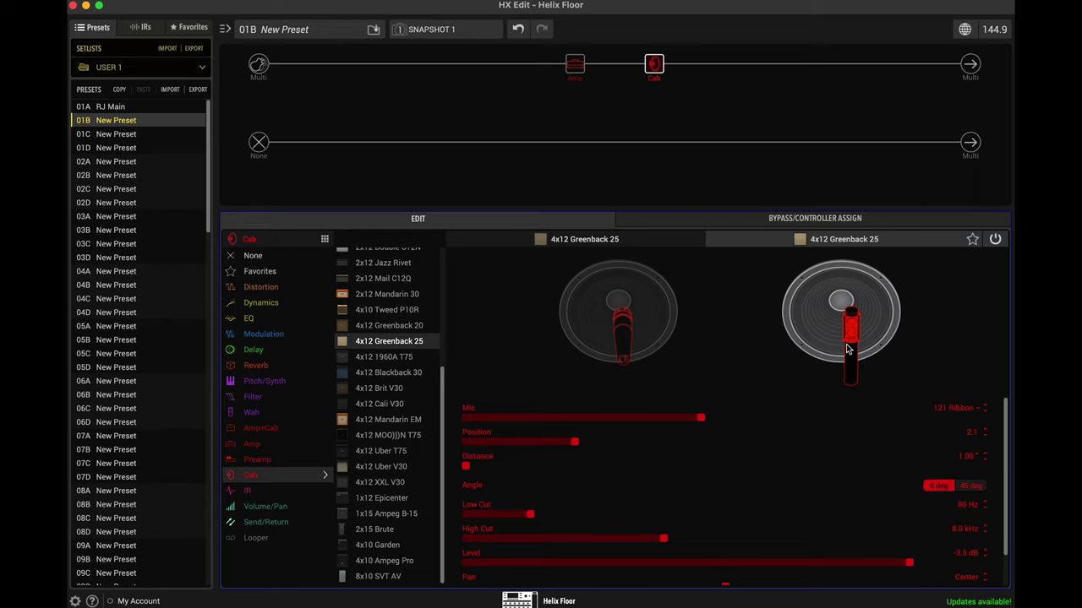
drag(849, 350, 853, 350)
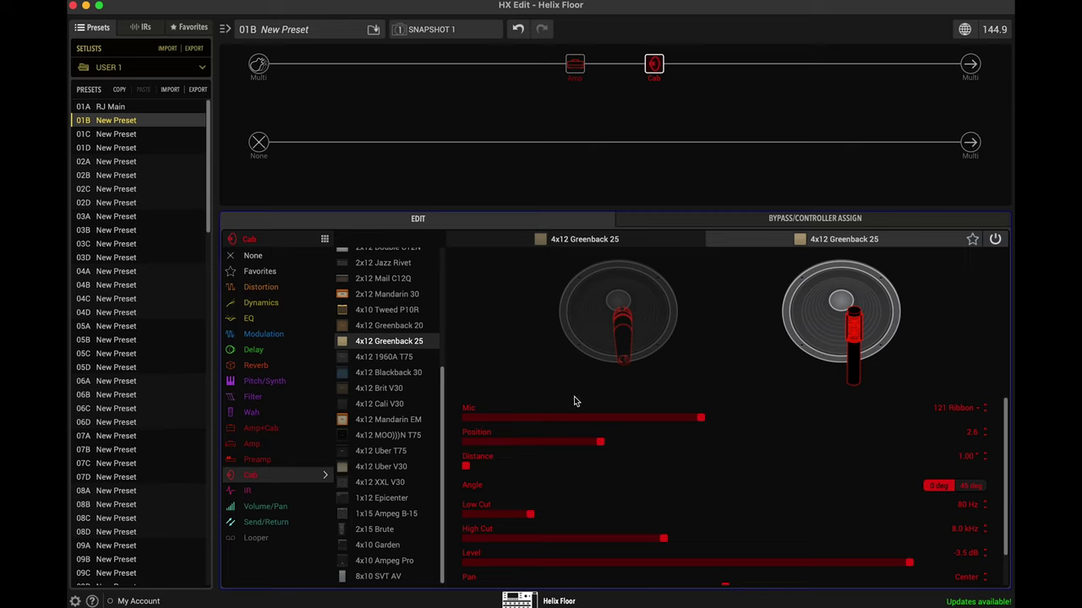
Add a mono Dynamic Hall reverb block after the cab in the signal path
click(812, 65)
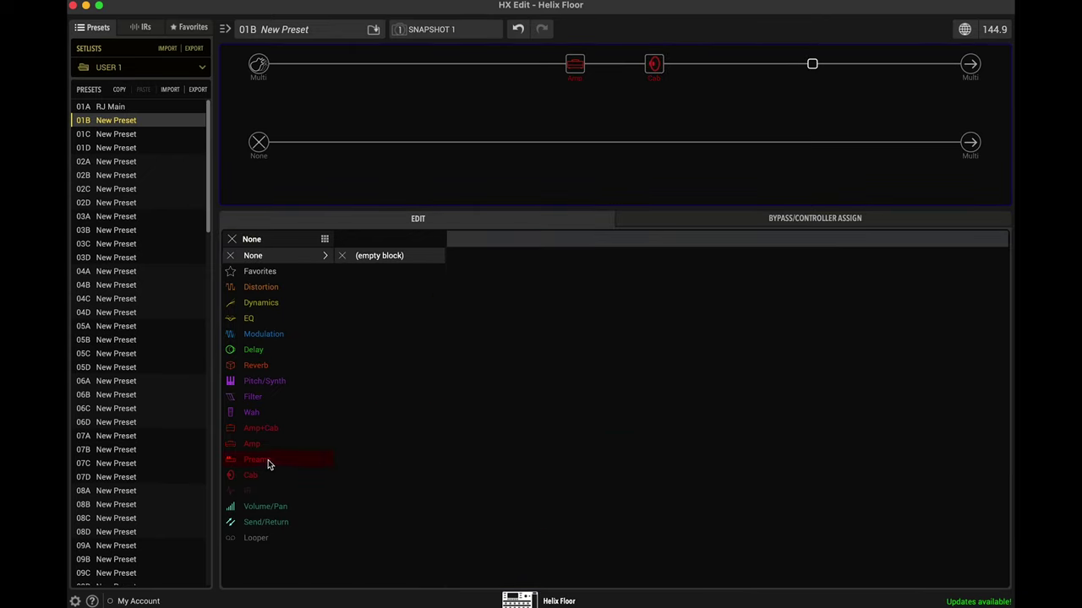
click(258, 365)
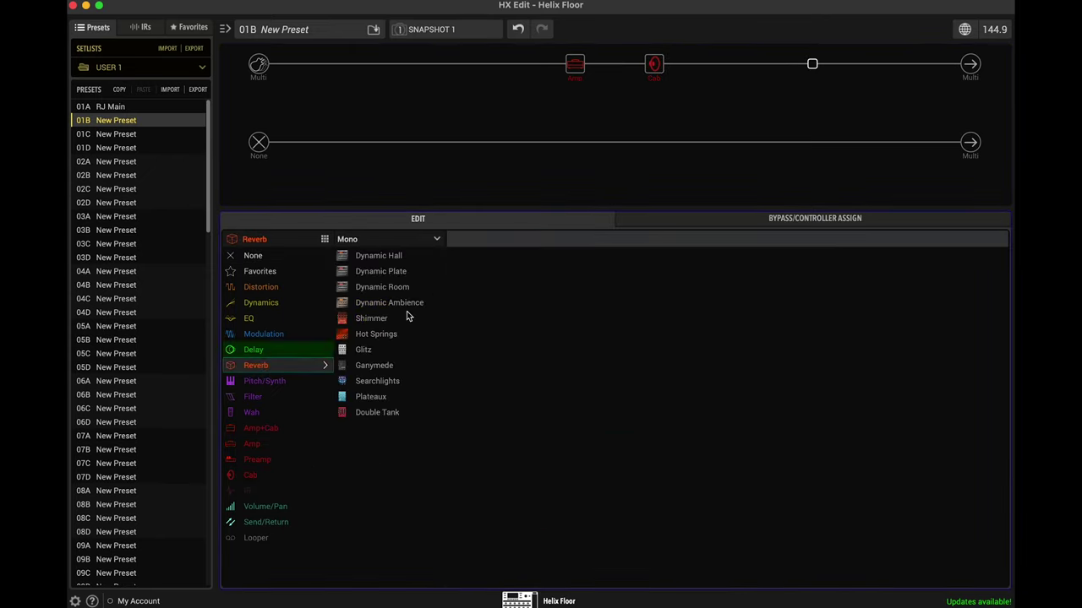
click(386, 257)
Set the Dynamic Hall's Decay to 0.9 sec and its Mix to 21 %
drag(507, 264, 474, 272)
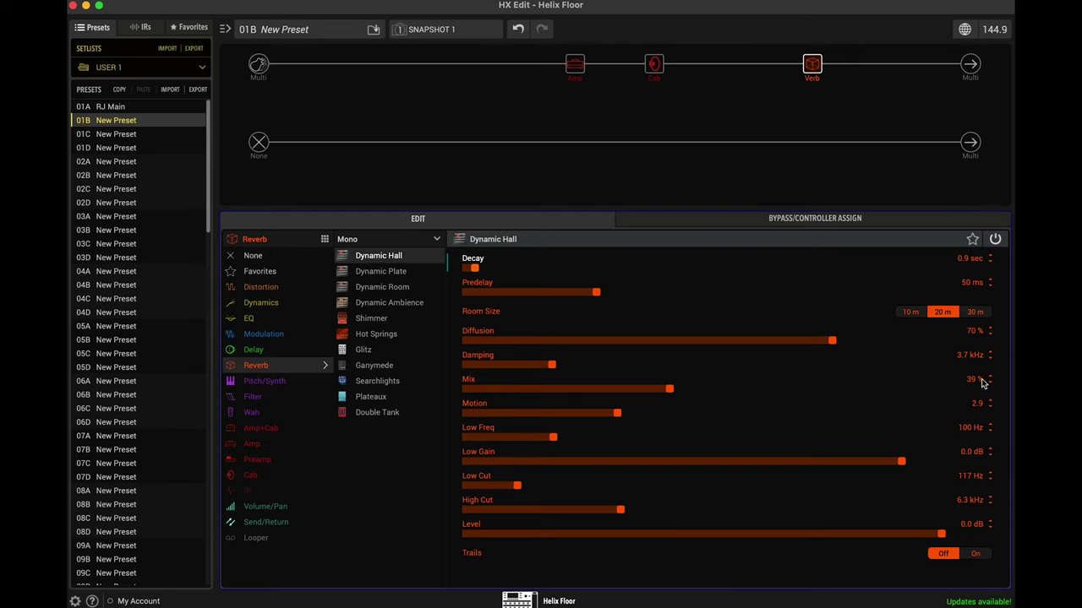
drag(617, 395, 575, 391)
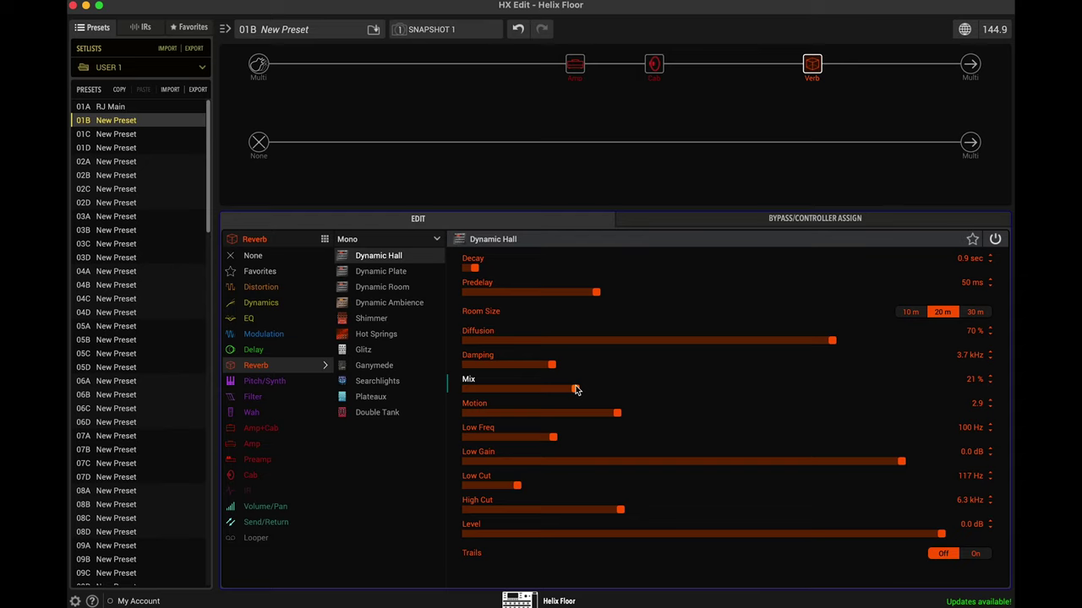
Replace the first 4x12 Greenback 25 in the dual cab block with the 4x12 Brit V30
click(654, 64)
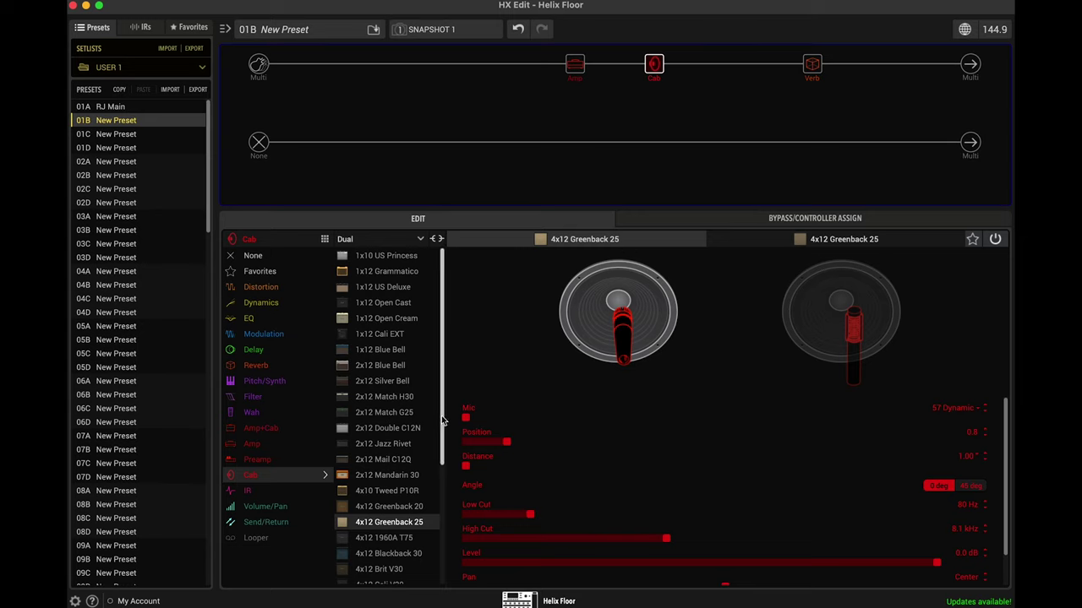
drag(444, 413, 444, 446)
scroll(386, 476, down, 1)
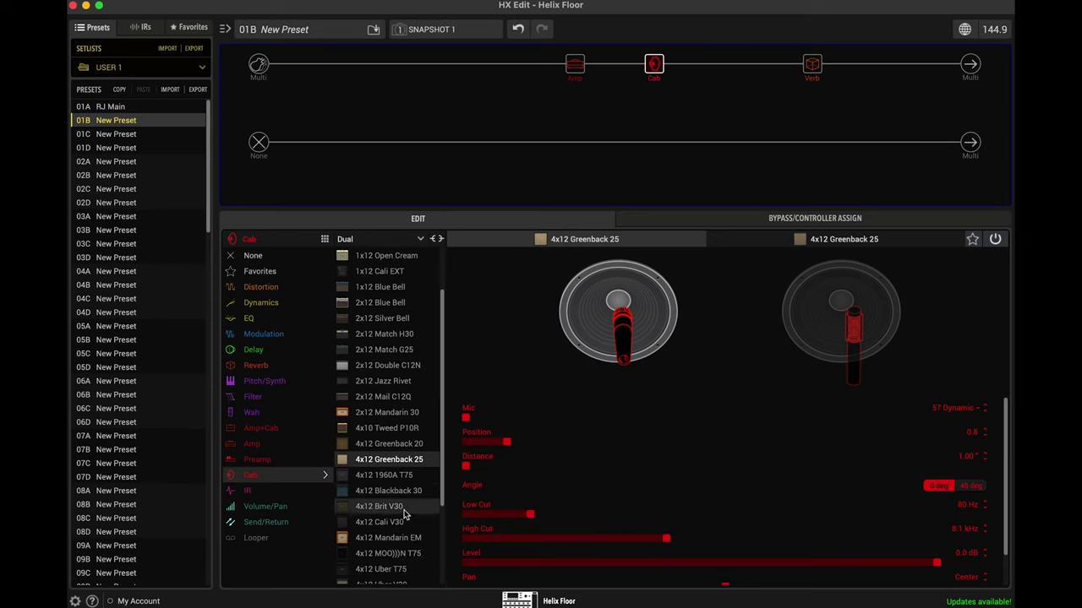
scroll(400, 465, down, 2)
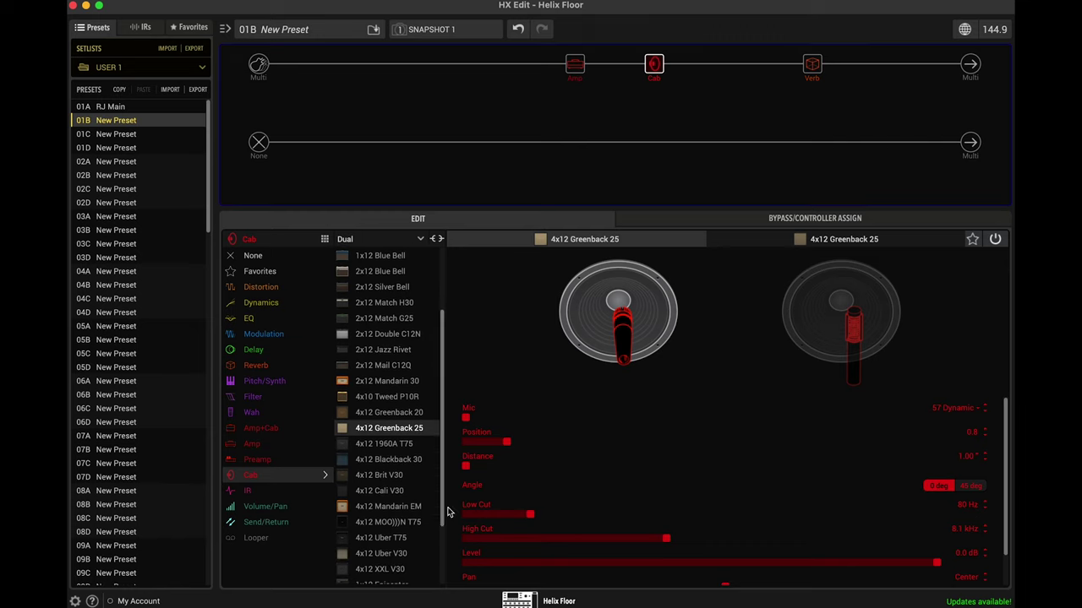
scroll(442, 507, down, 1)
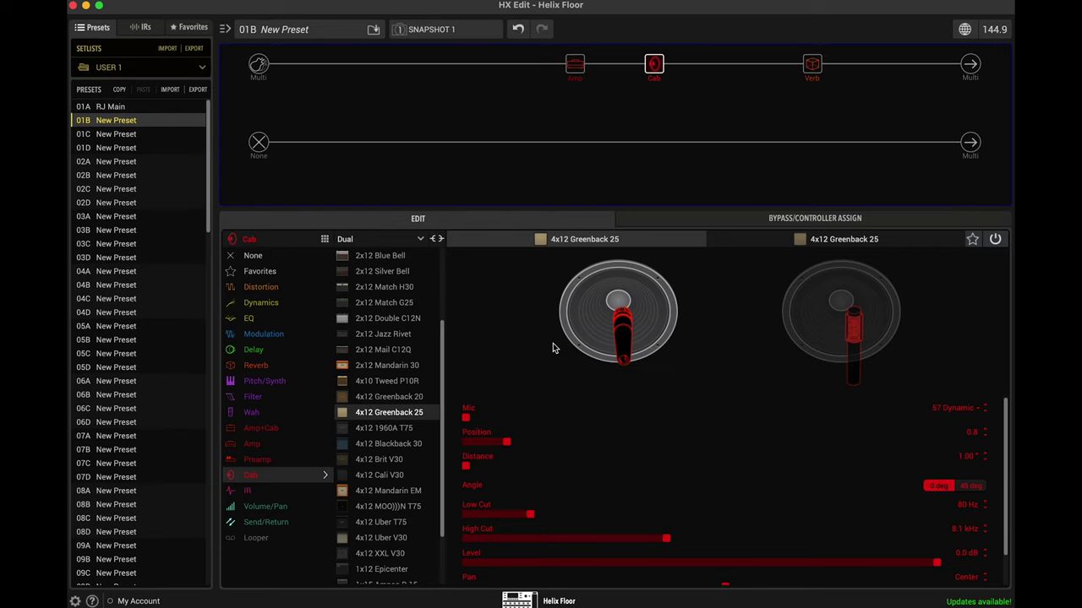
click(425, 463)
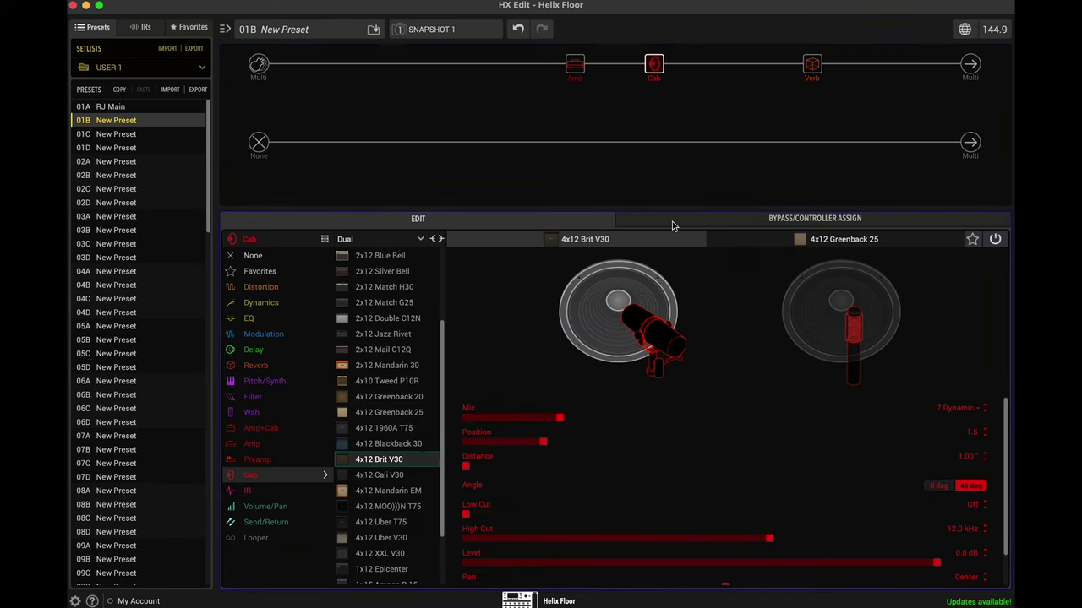
Replace the second 4x12 Greenback 25 with the 4x12 Brit V30 and lower its Level to -60 dB
click(833, 254)
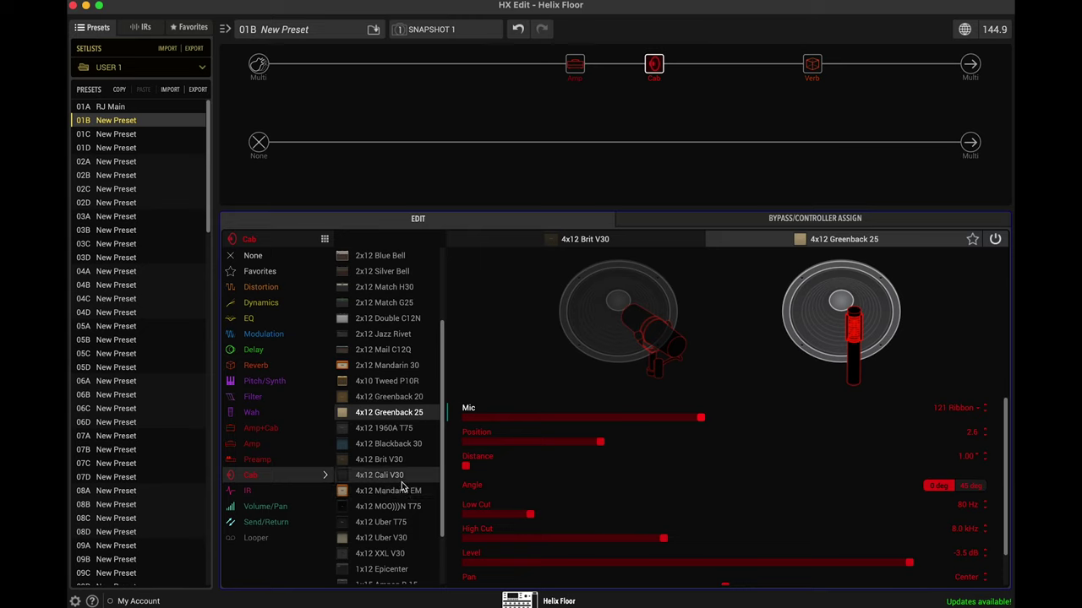
click(397, 464)
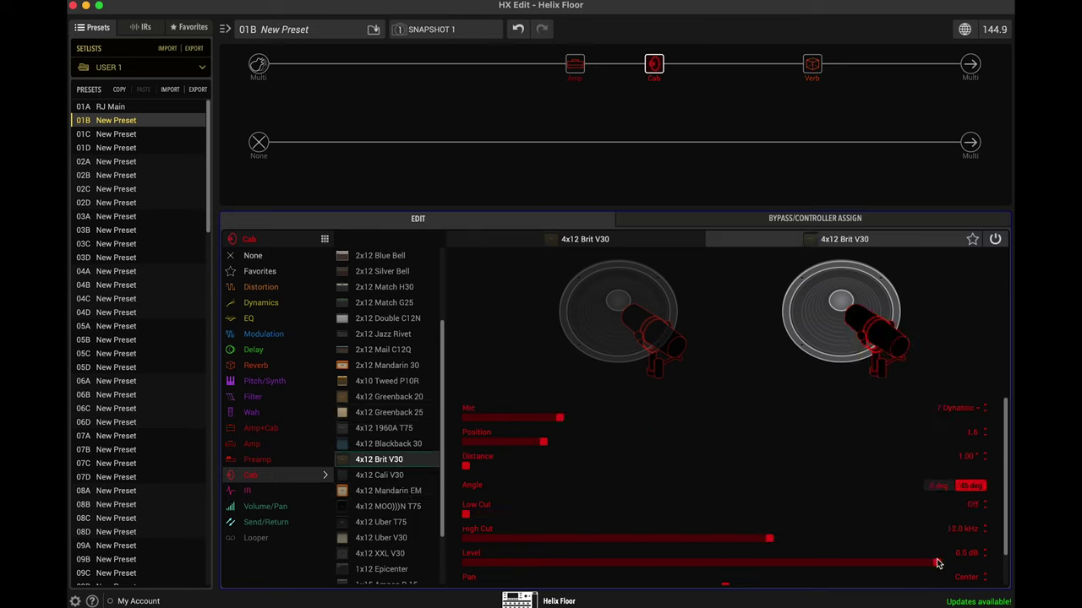
click(466, 567)
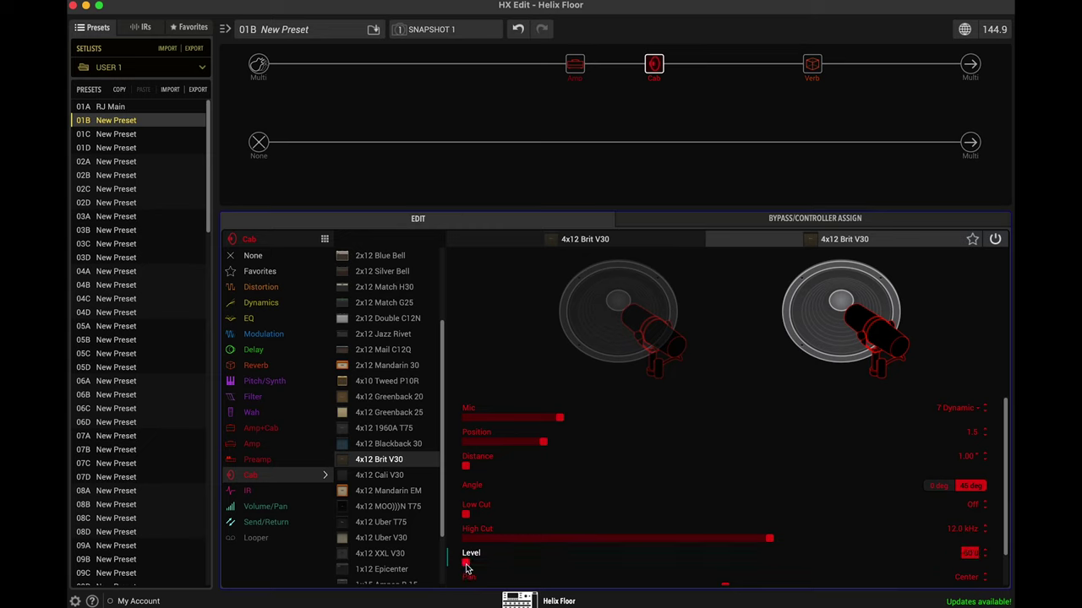
Put a 57 Dynamic mic on the first 4x12 Brit V30 at 0 deg and the Cap Edge position
click(634, 240)
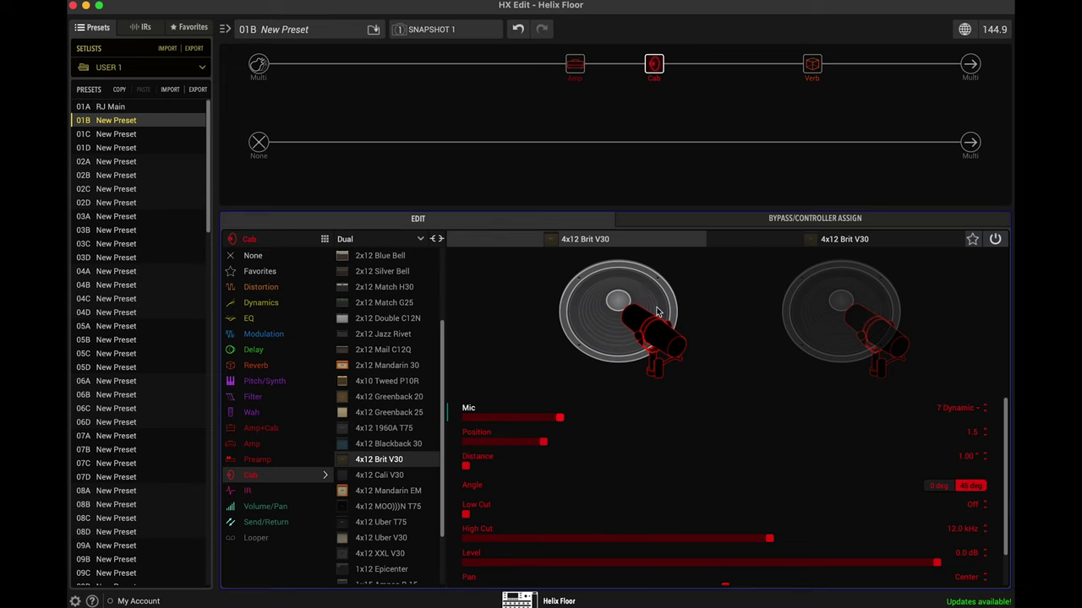
drag(559, 419, 454, 428)
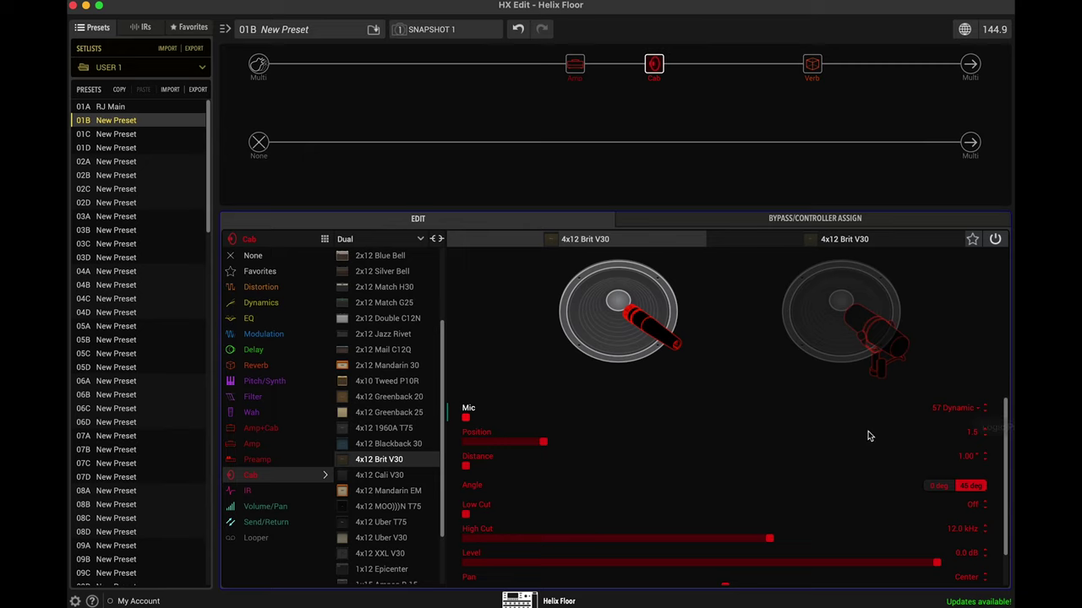
click(937, 489)
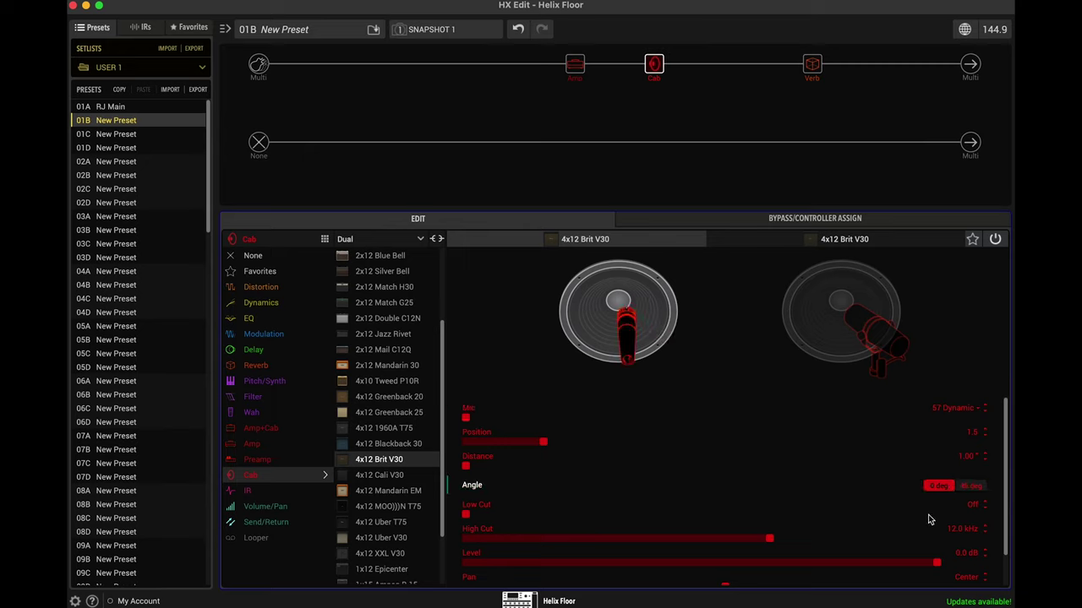
drag(543, 444, 587, 447)
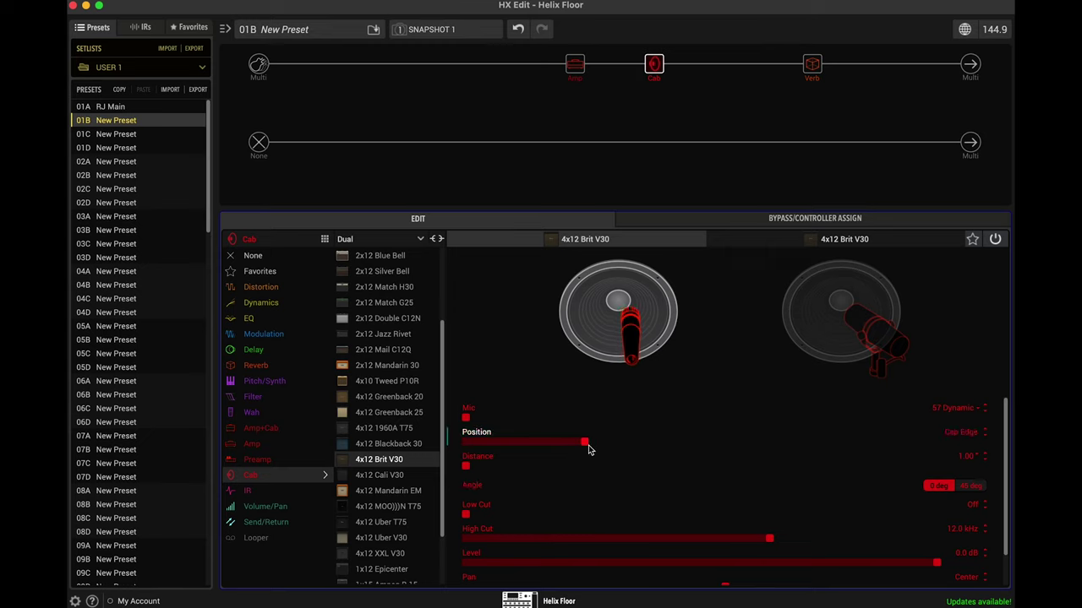
Set the first cab's Low Cut to 80 Hz and its High Cut to 8.0 kHz
click(975, 507)
text(80)
key(Return)
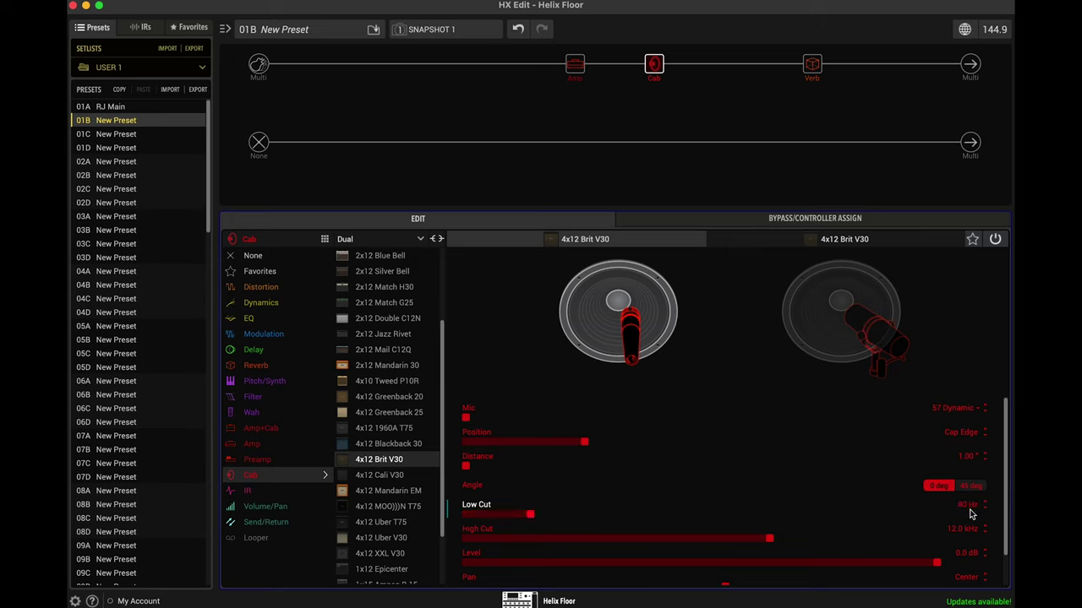
click(955, 528)
text(8000)
key(Return)
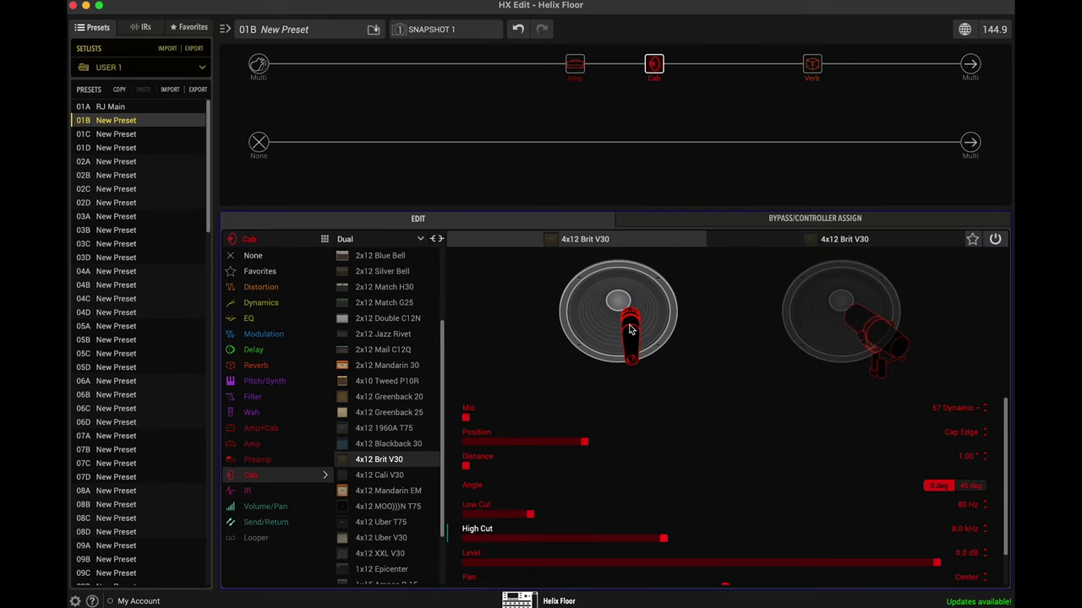
Try the first cab's 57 Dynamic mic at position 3.2 and settle it at 2.8
drag(630, 329, 638, 328)
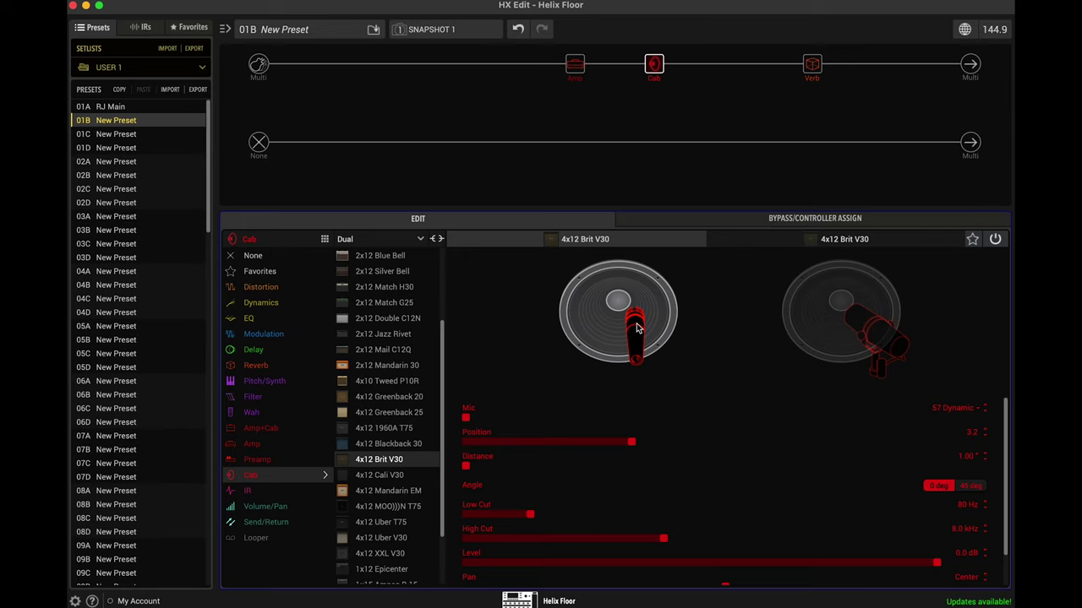
drag(635, 443, 613, 449)
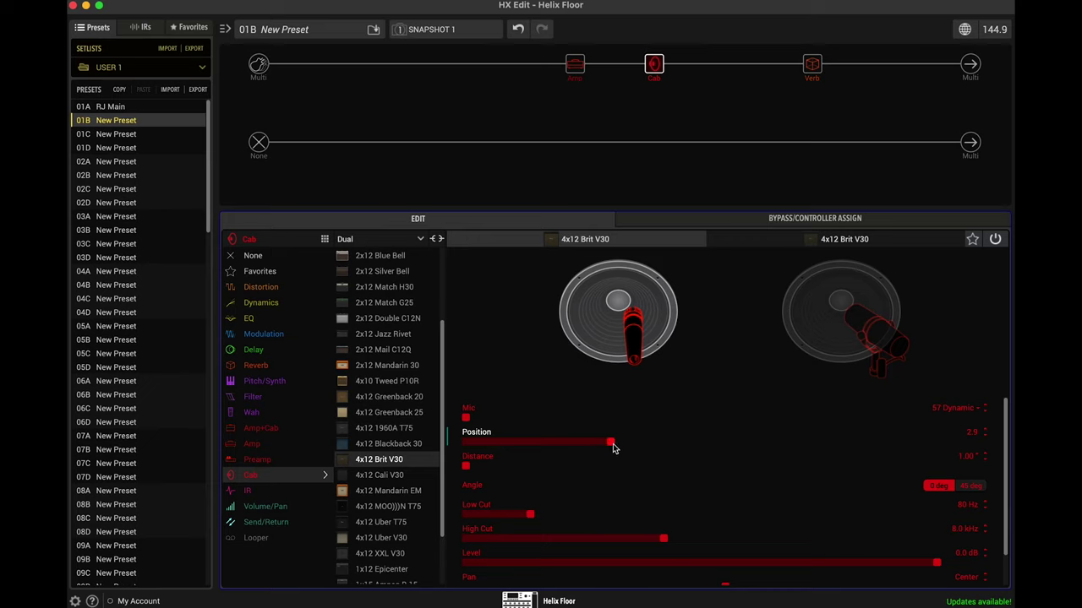
drag(614, 448, 612, 447)
Switch the second 4x12 Brit V30's mic to the 121 Ribbon
click(803, 244)
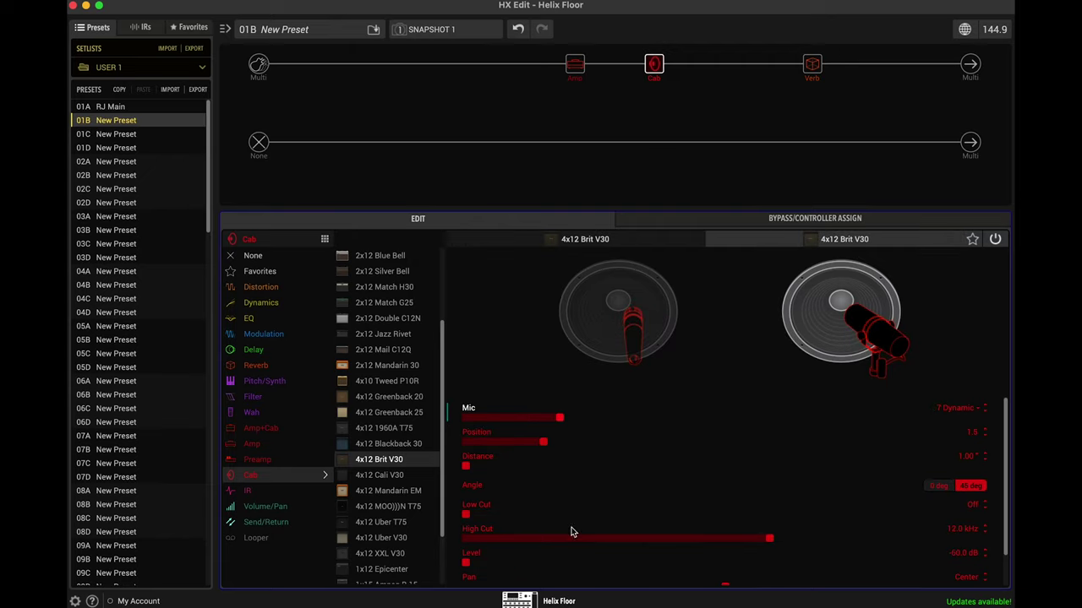
click(949, 412)
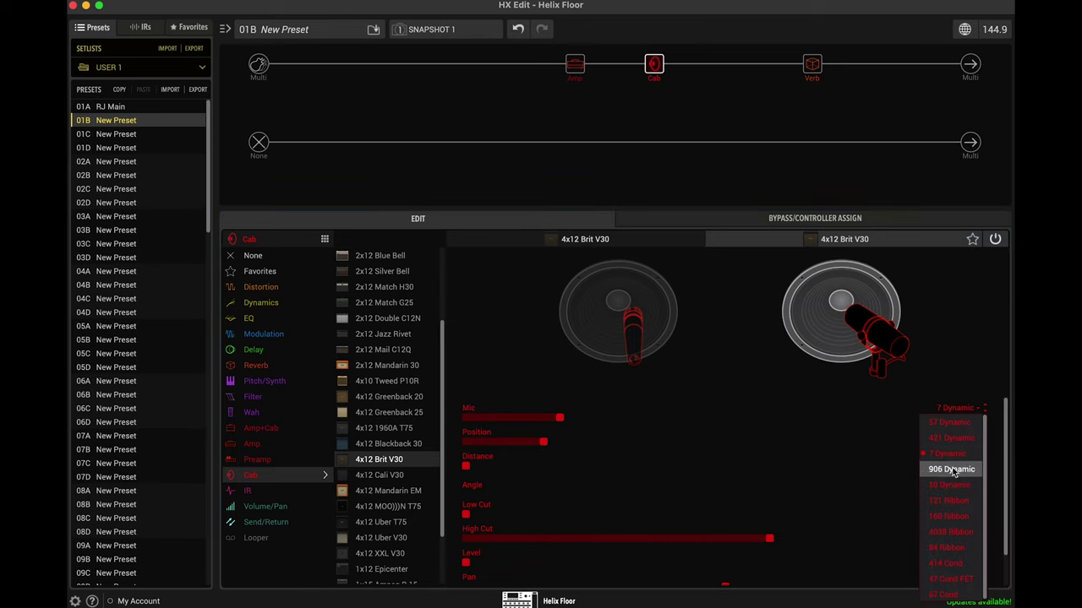
click(945, 500)
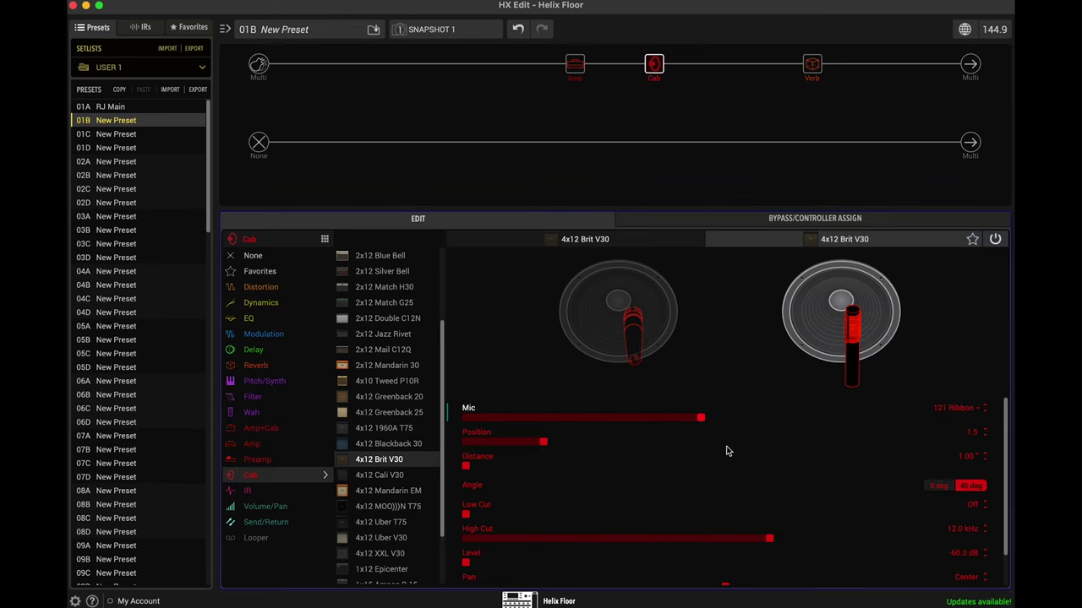
click(958, 412)
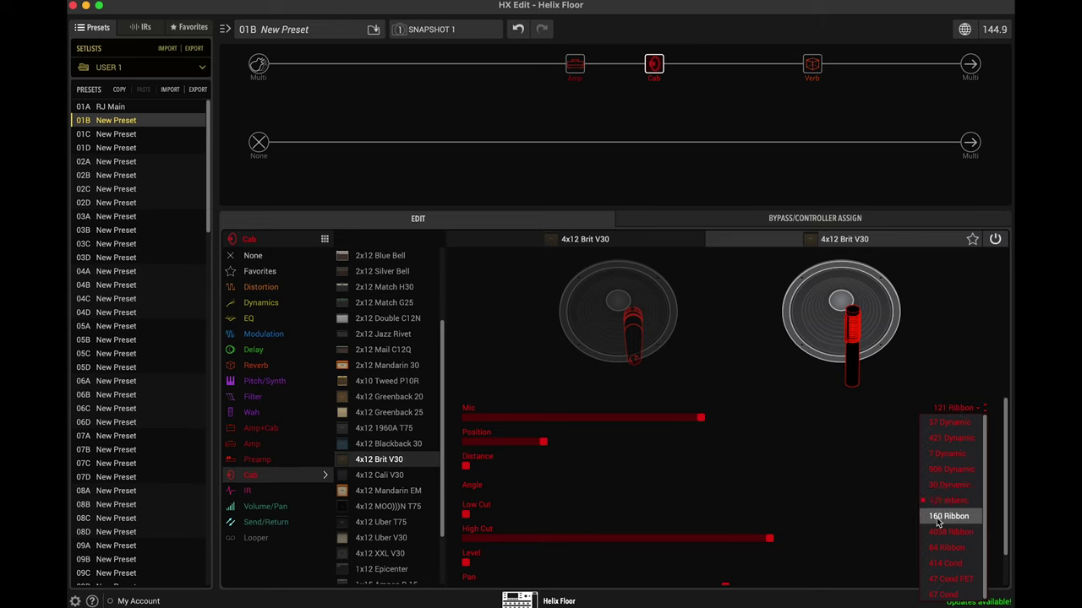
click(853, 455)
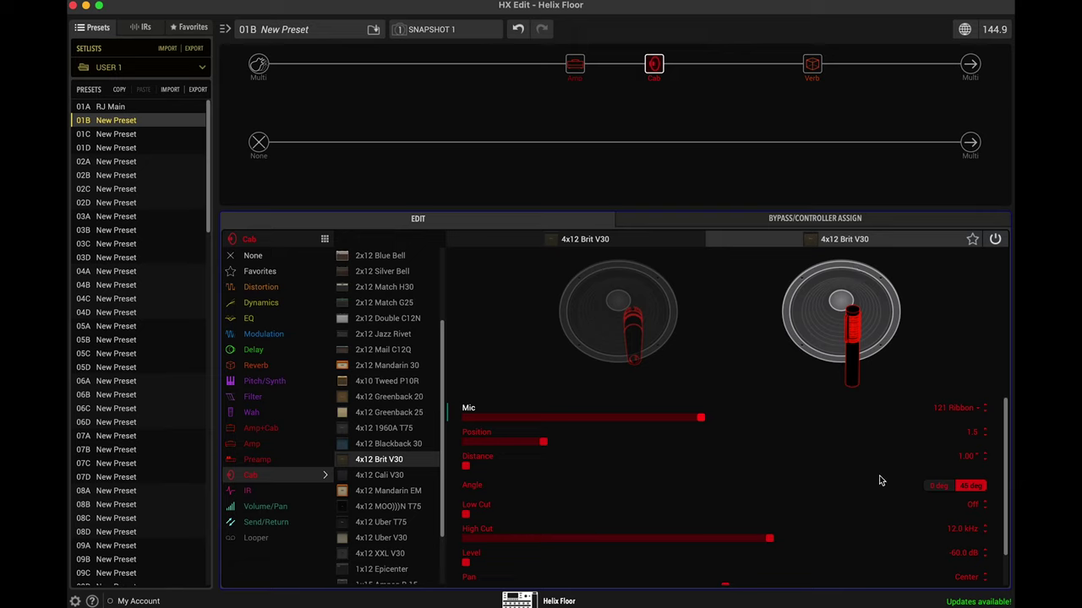
Set the second cab's Low Cut to 80 Hz and its High Cut to 8.0 kHz
click(970, 515)
text(80)
key(Return)
click(953, 530)
text(2000)
key(Return)
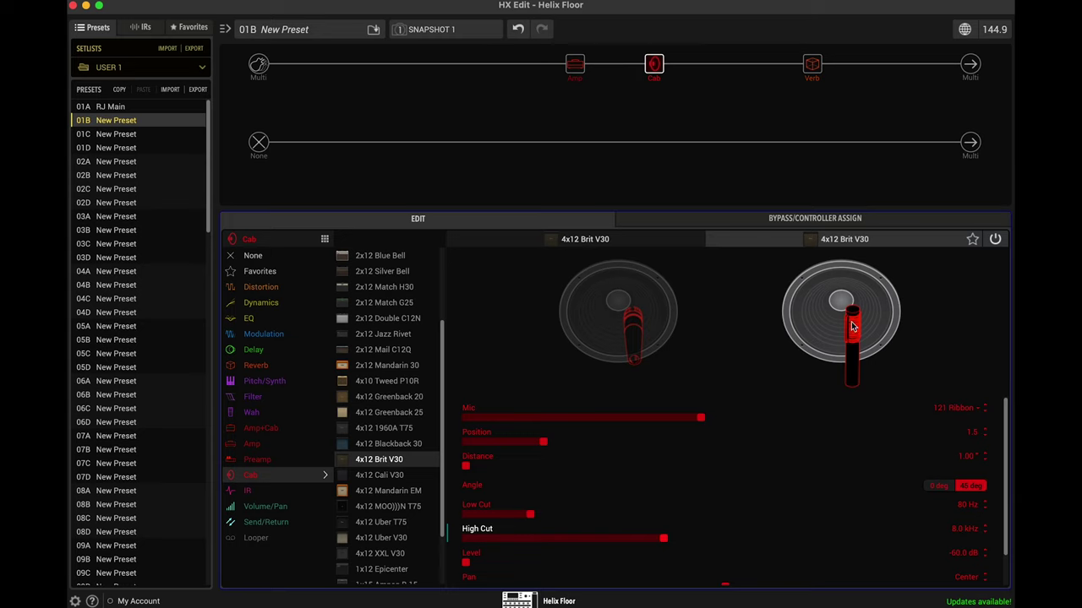
Compare the second cab's mic angles, choose 0 deg, and move the 121 Ribbon to the Cap Edge position
click(958, 488)
click(940, 487)
click(972, 489)
click(943, 488)
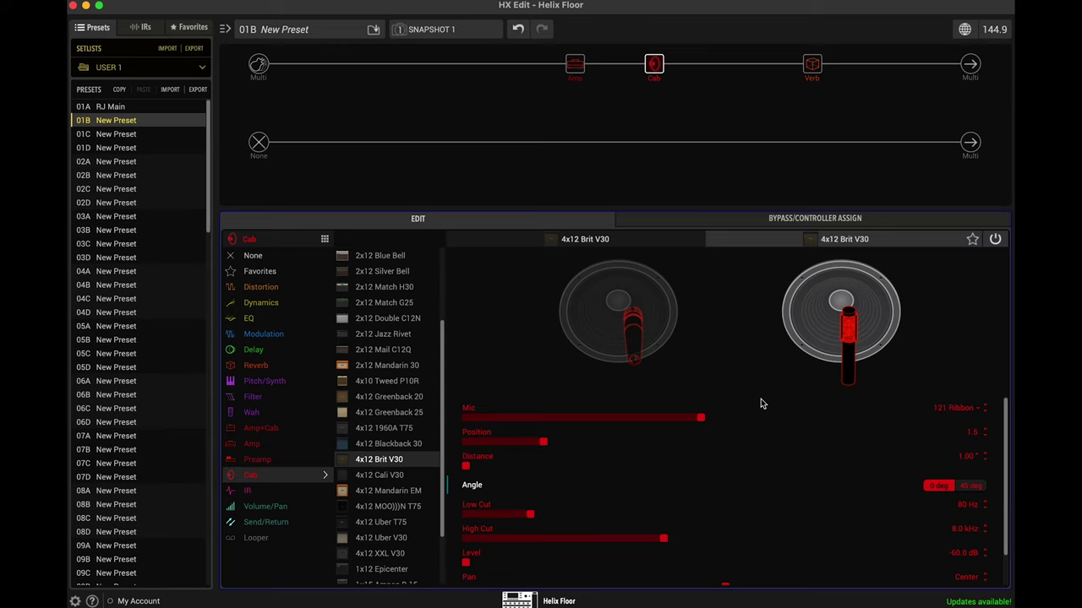
drag(545, 442, 585, 448)
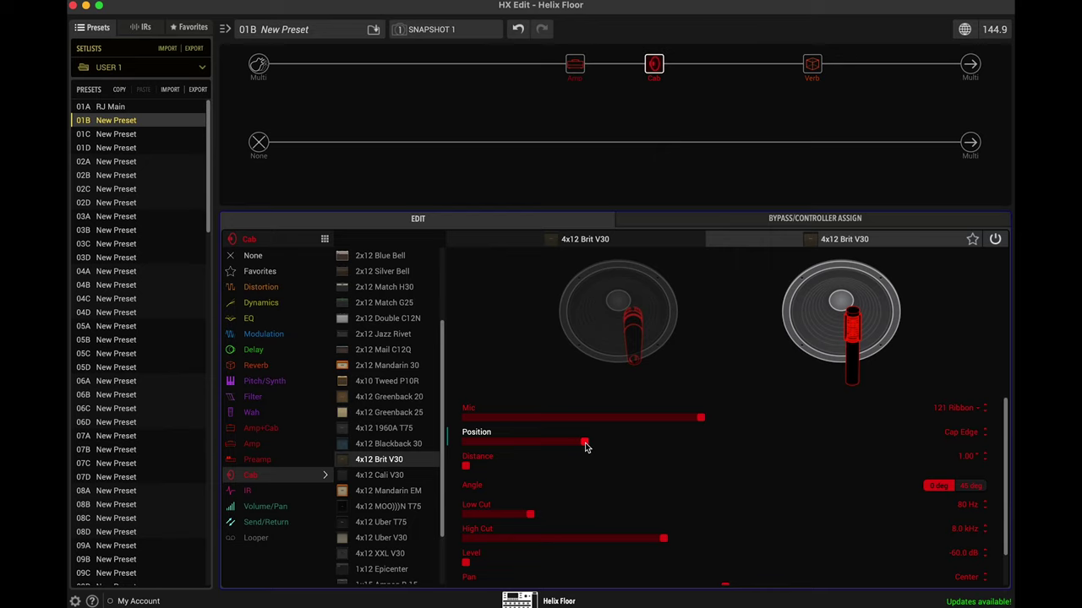
Blend in the second cab by trying several Levels down to -33.0 dB and settling at -2.6 dB
drag(470, 565, 908, 571)
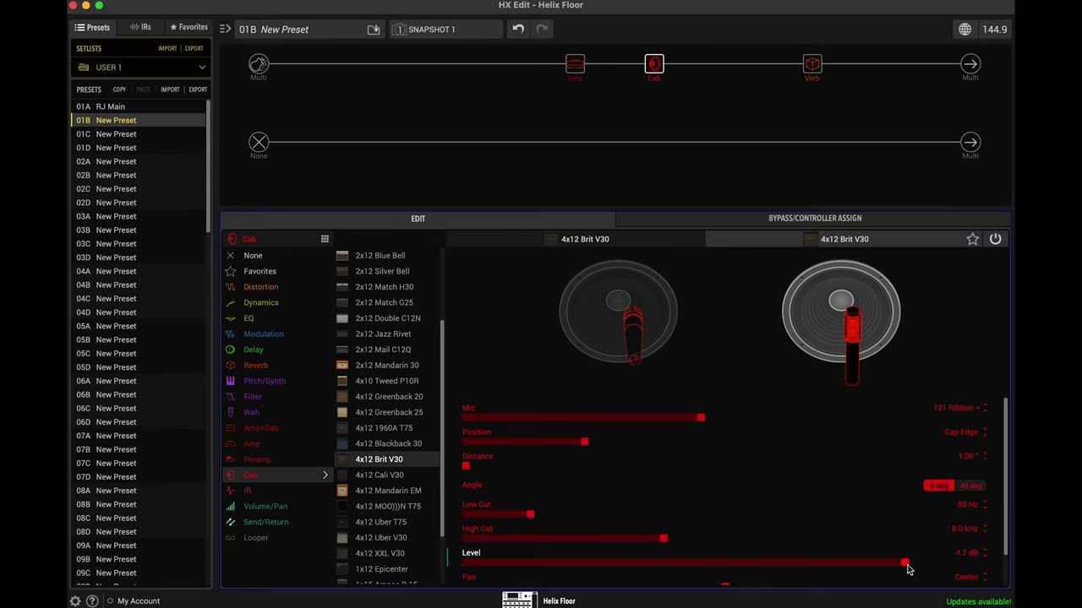
drag(909, 570, 897, 573)
drag(895, 564, 677, 574)
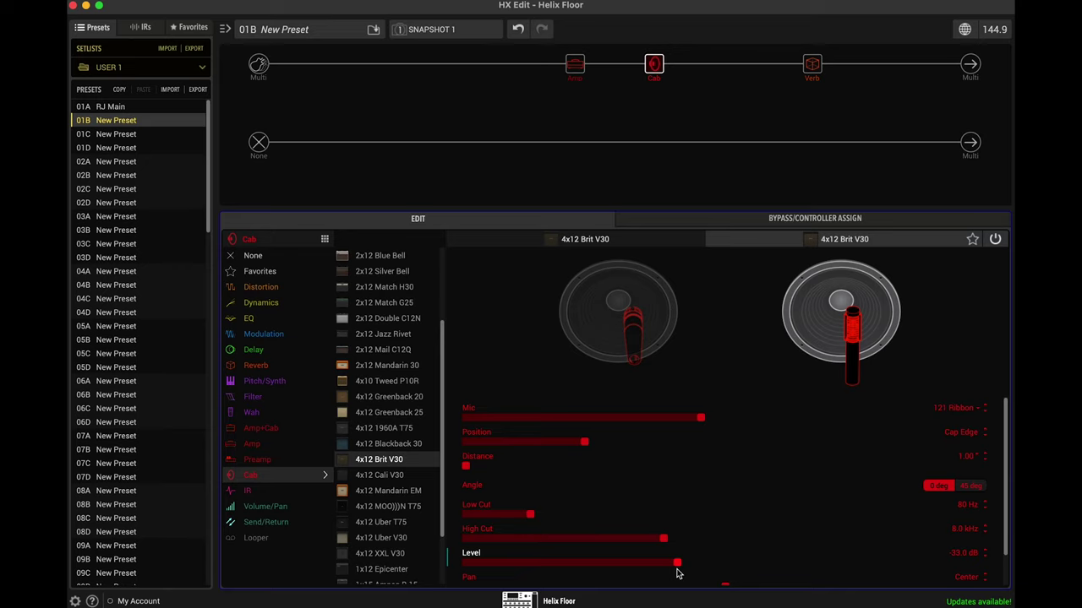
drag(676, 574, 876, 567)
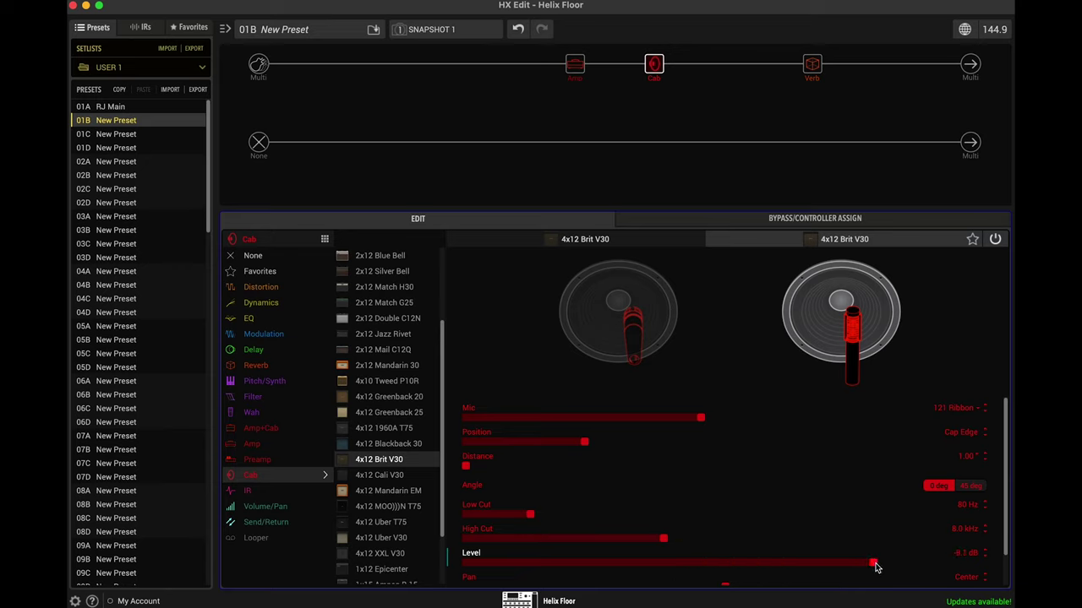
drag(875, 567, 906, 569)
drag(906, 568, 919, 568)
Move the second cab's 121 Ribbon mic out to position 3.8 and raise its Level to -1.5 dB
click(858, 337)
drag(858, 336, 865, 335)
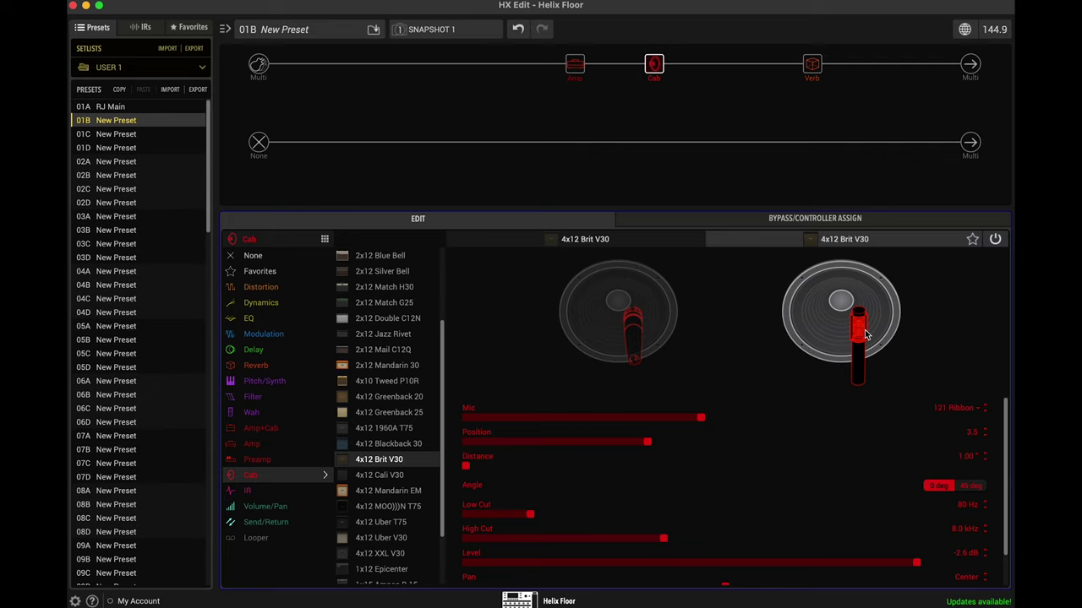
drag(918, 565, 929, 569)
drag(858, 345, 862, 347)
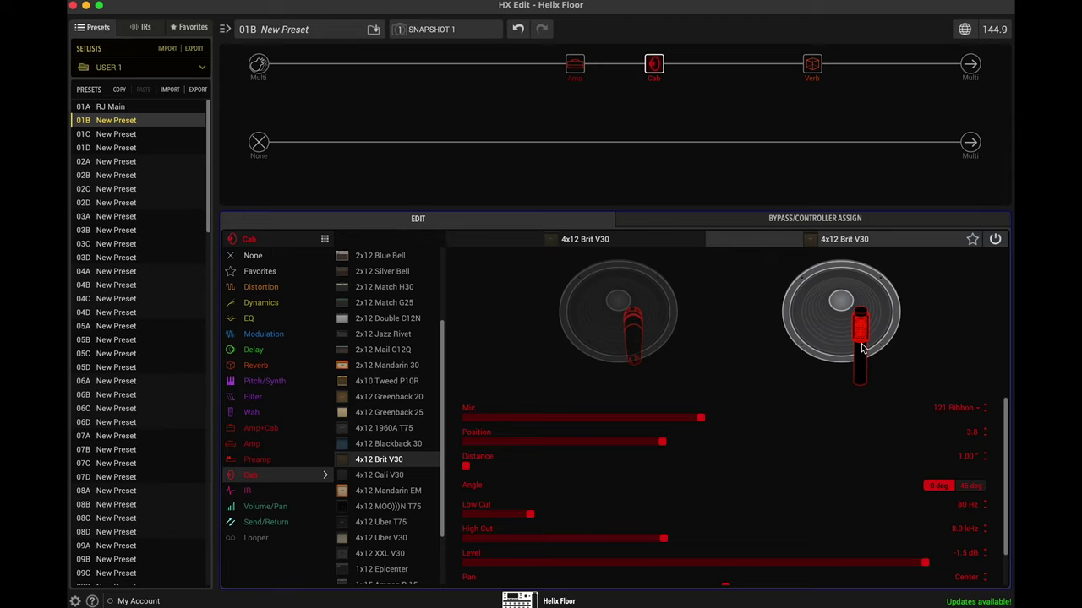
Try the first cab's 57 Dynamic mic at positions 3.5 and 5.5 and settle it at 3.4
click(636, 246)
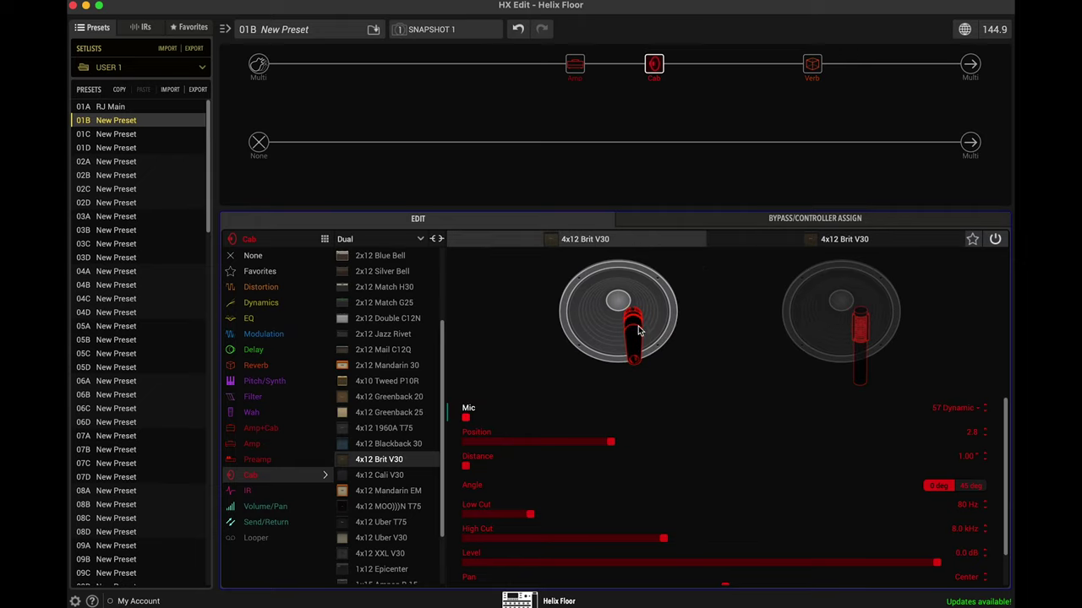
drag(638, 331, 644, 331)
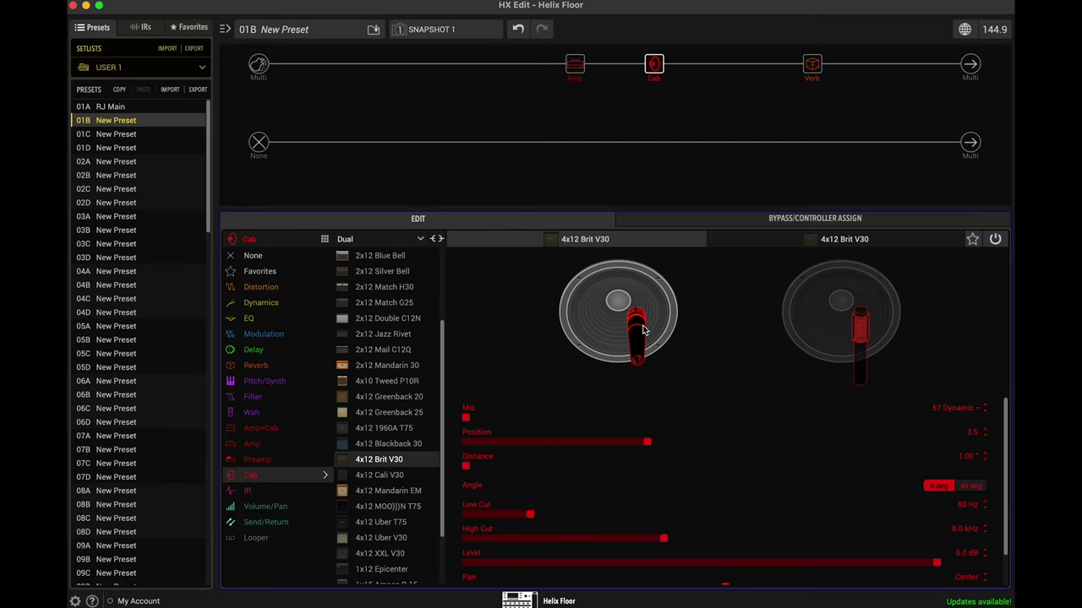
drag(643, 330, 637, 331)
drag(644, 442, 753, 437)
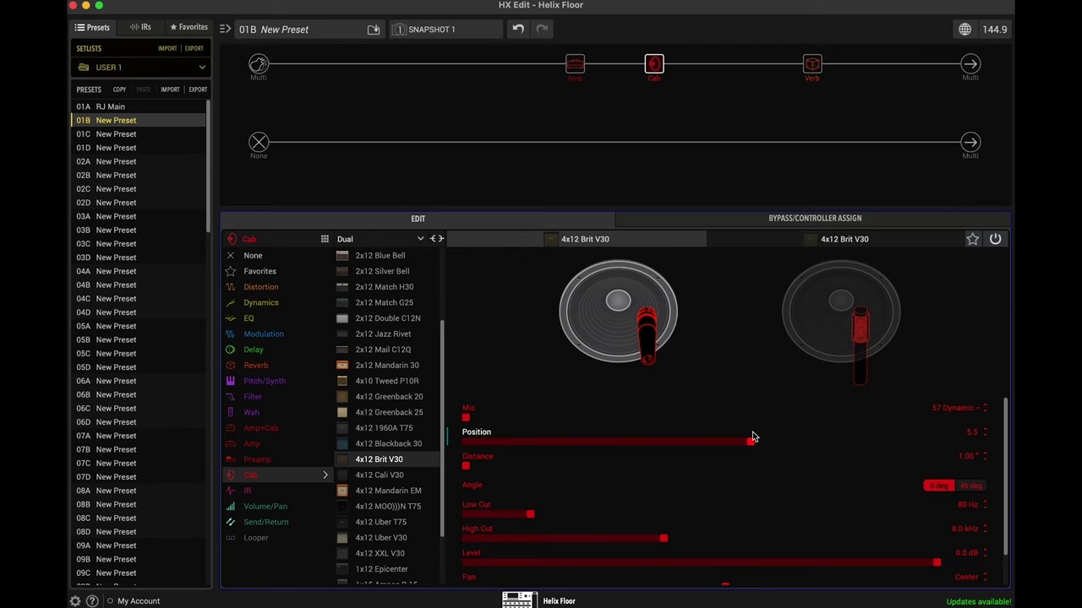
drag(753, 437, 640, 440)
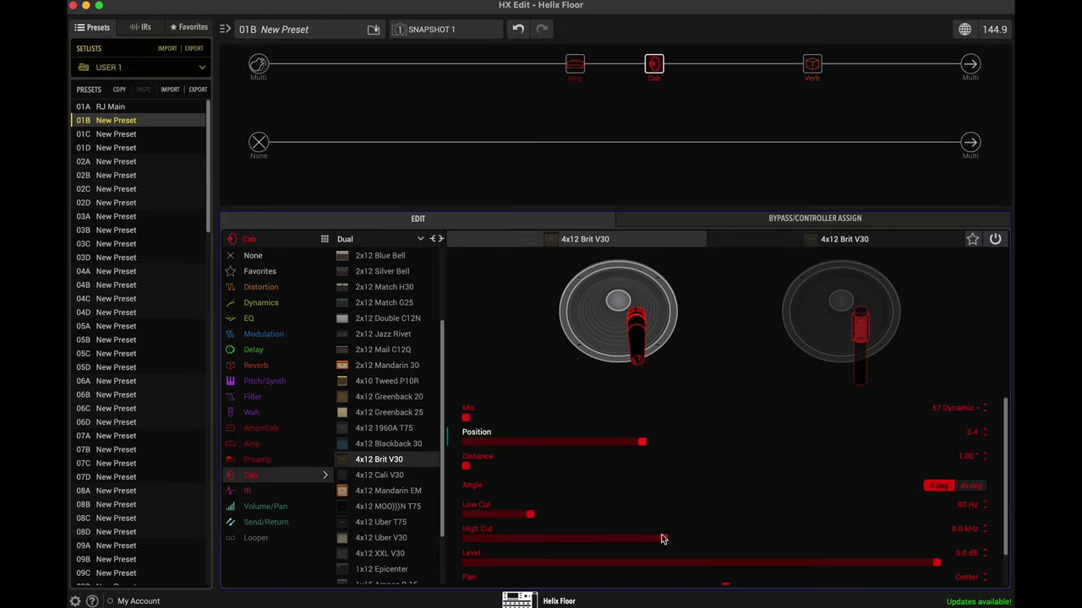
Try a High Cut of about 5.1 kHz on both cabs, then return both to about 8 kHz
drag(665, 539, 583, 542)
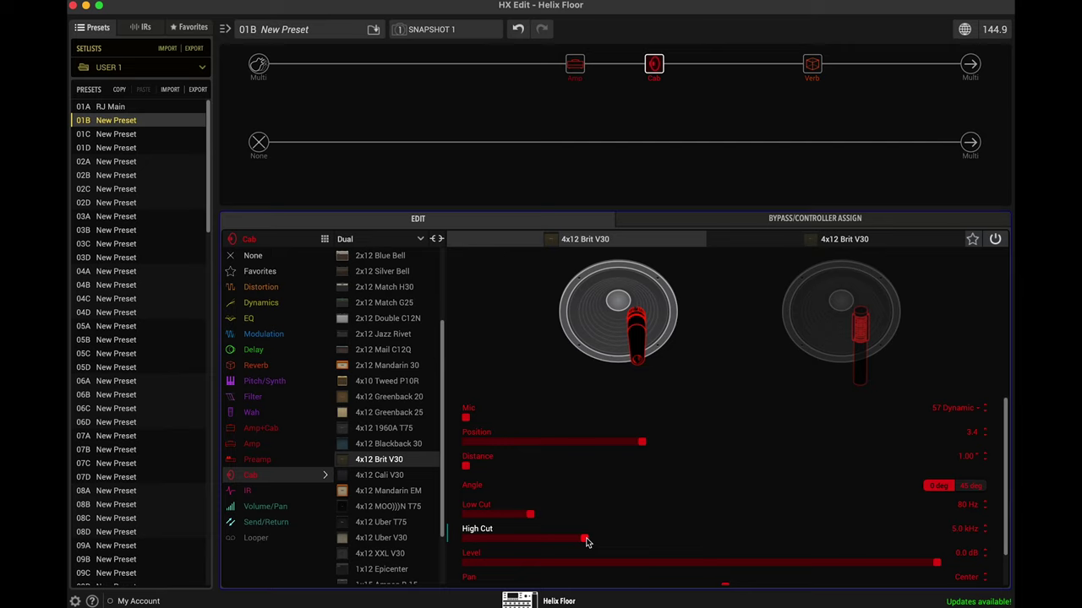
drag(587, 541, 669, 548)
drag(597, 544, 589, 545)
click(904, 296)
drag(657, 541, 589, 543)
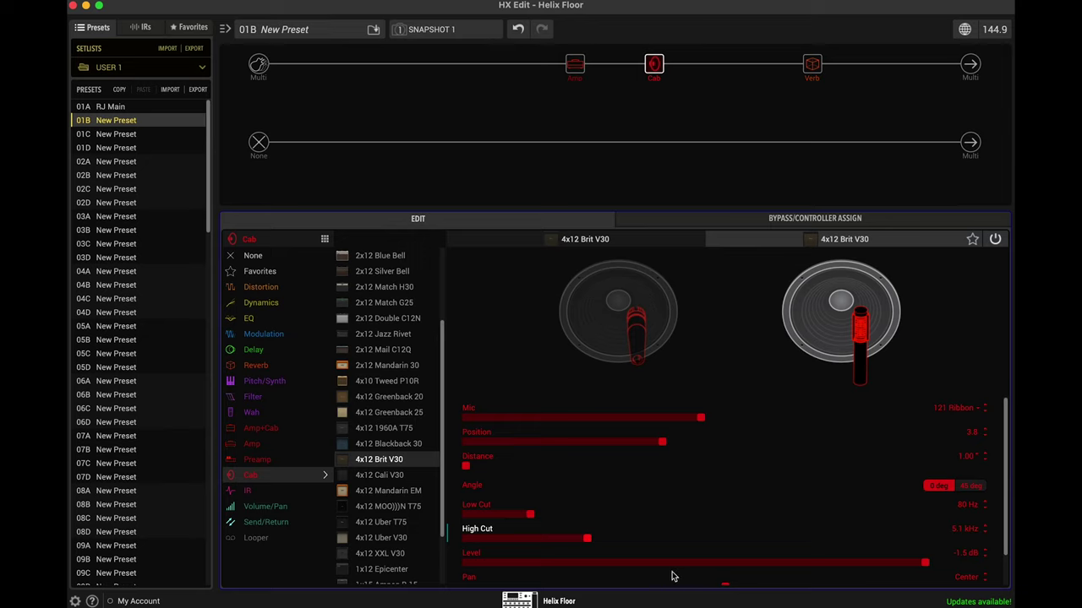
drag(588, 538, 663, 545)
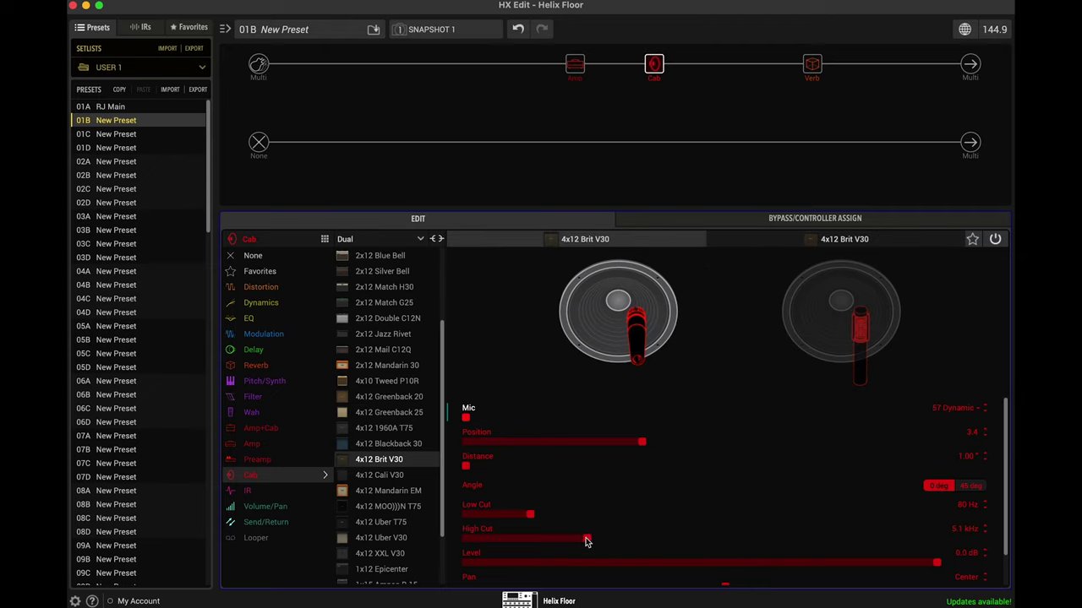
drag(584, 541, 667, 544)
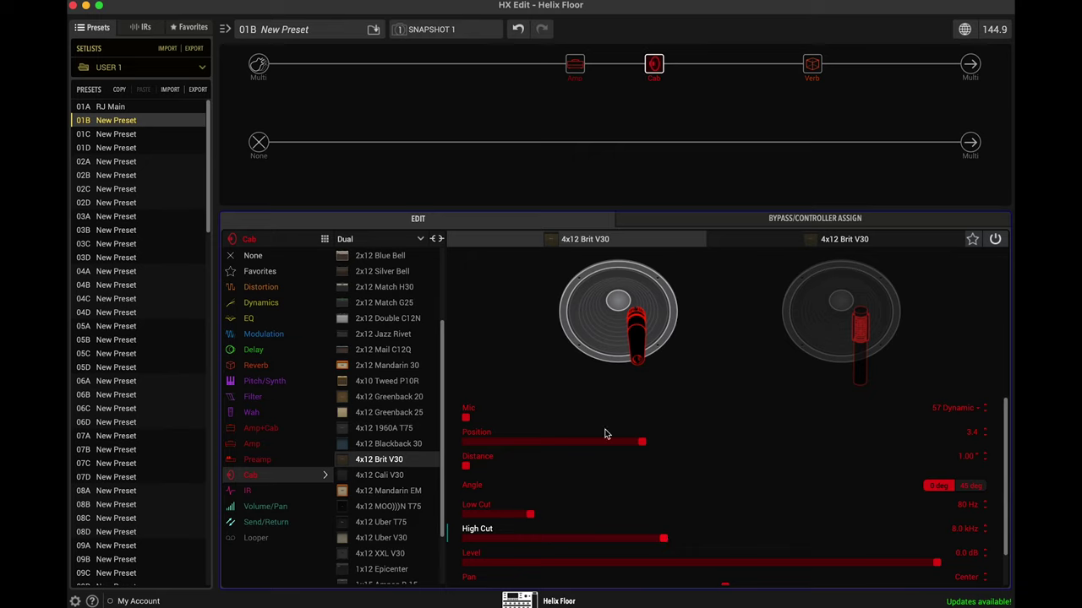
Rebalance the cabs by raising the second cab's Level and lowering the first cab's Level to -7.6 dB
click(752, 239)
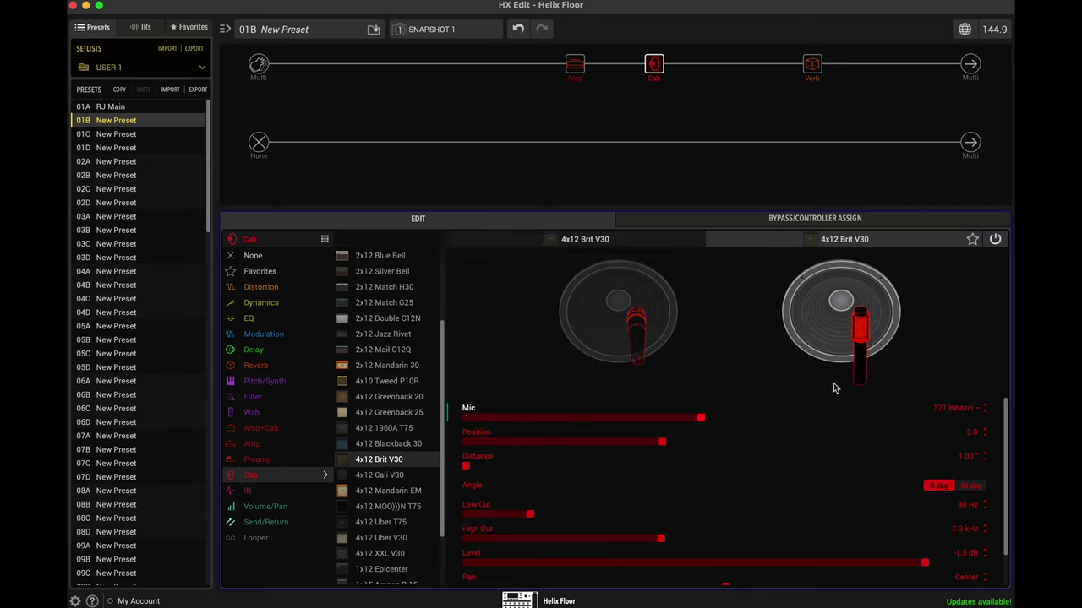
drag(924, 565, 937, 565)
click(676, 306)
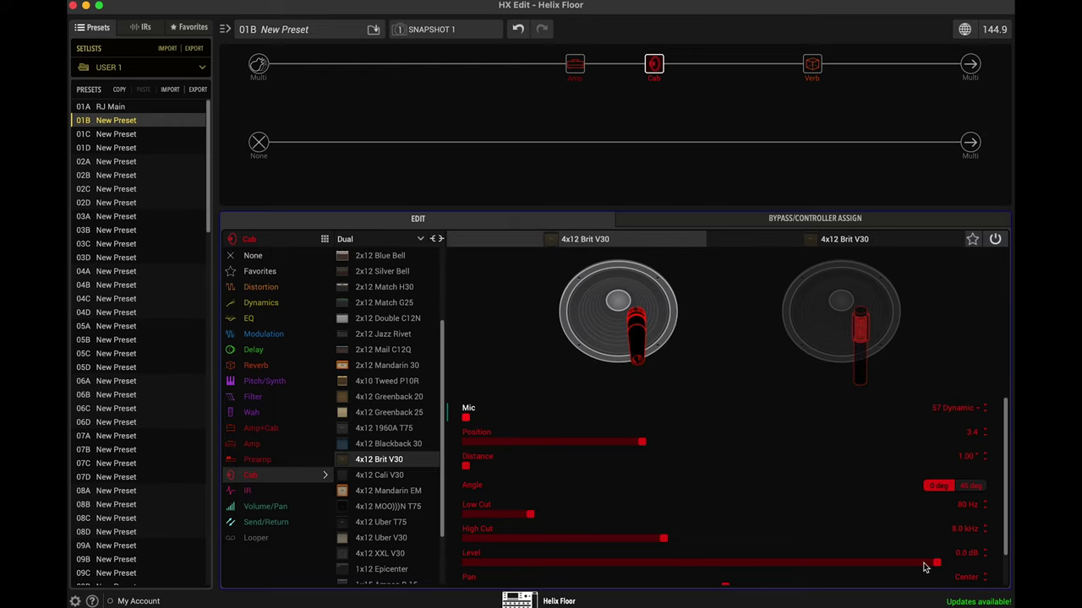
drag(935, 565, 877, 570)
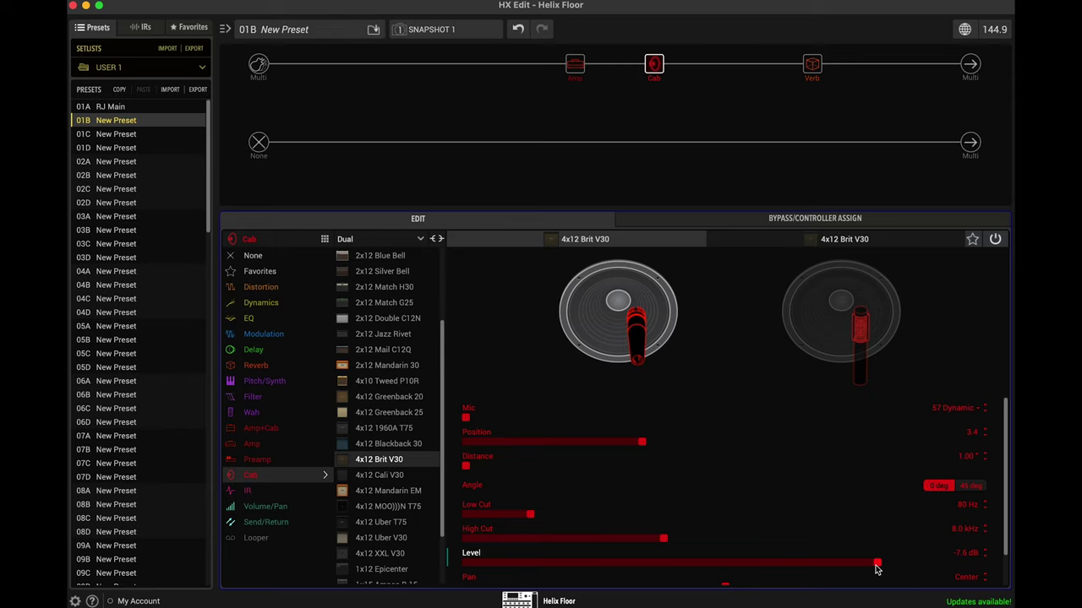
Try the first cab's Level higher and lower, then settle it at 0.0 dB
drag(877, 570, 927, 571)
drag(928, 570, 850, 573)
drag(851, 571, 937, 567)
drag(937, 567, 937, 562)
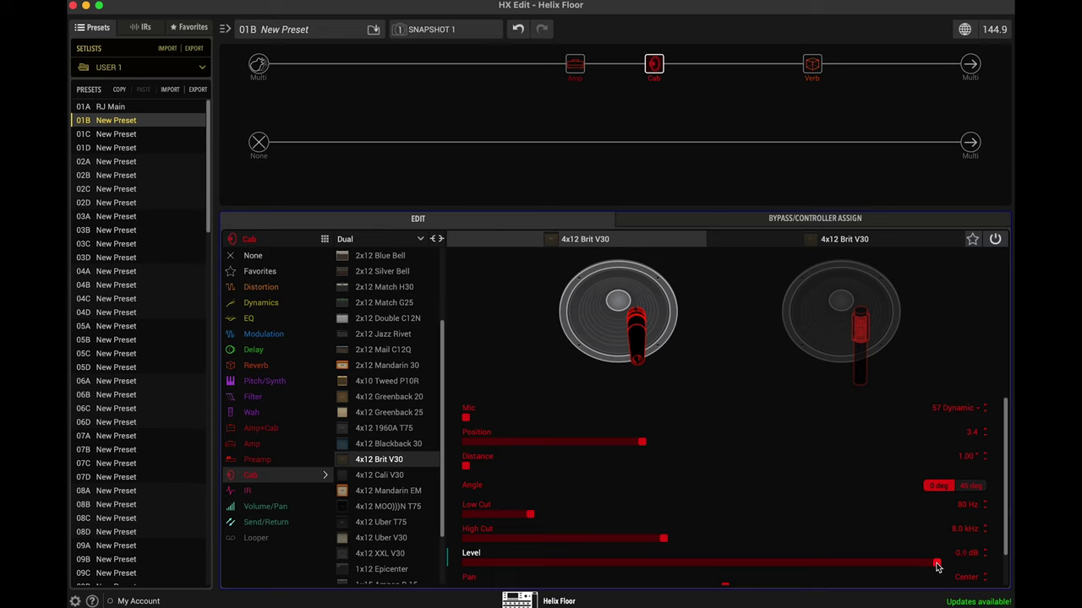
Review the second cab's mic settings, the Brit 2204 amp's parameters and the available amp models, and return to the dual cab block
click(869, 242)
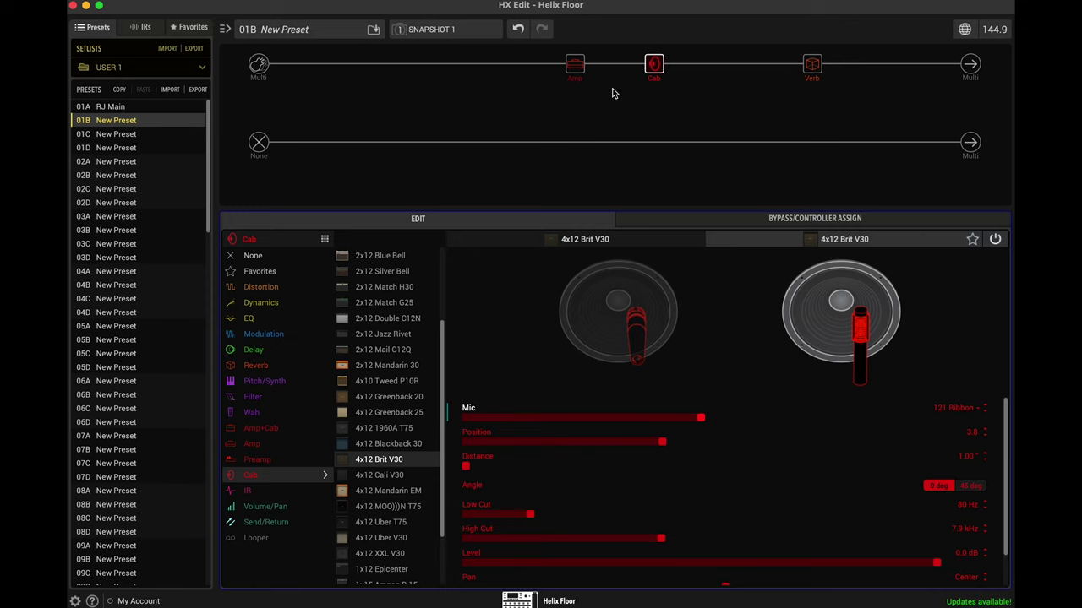
click(575, 63)
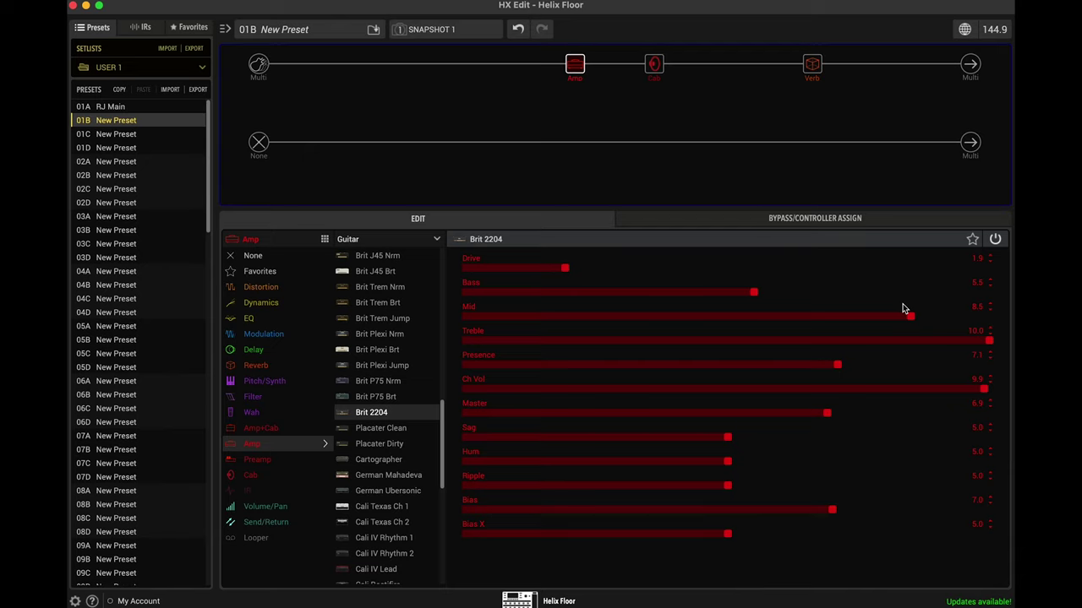
click(655, 72)
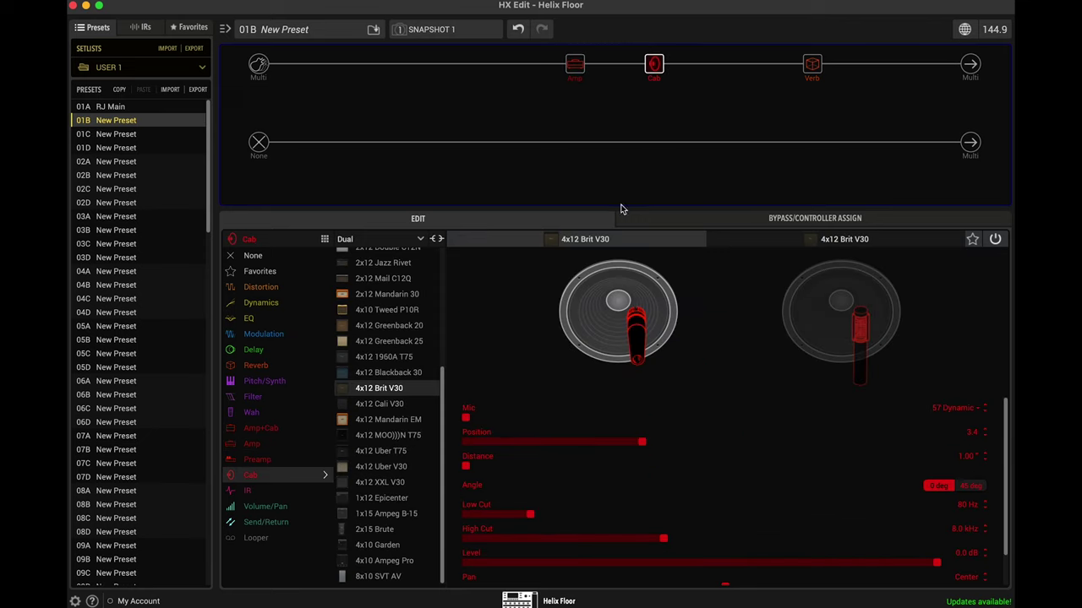
click(575, 68)
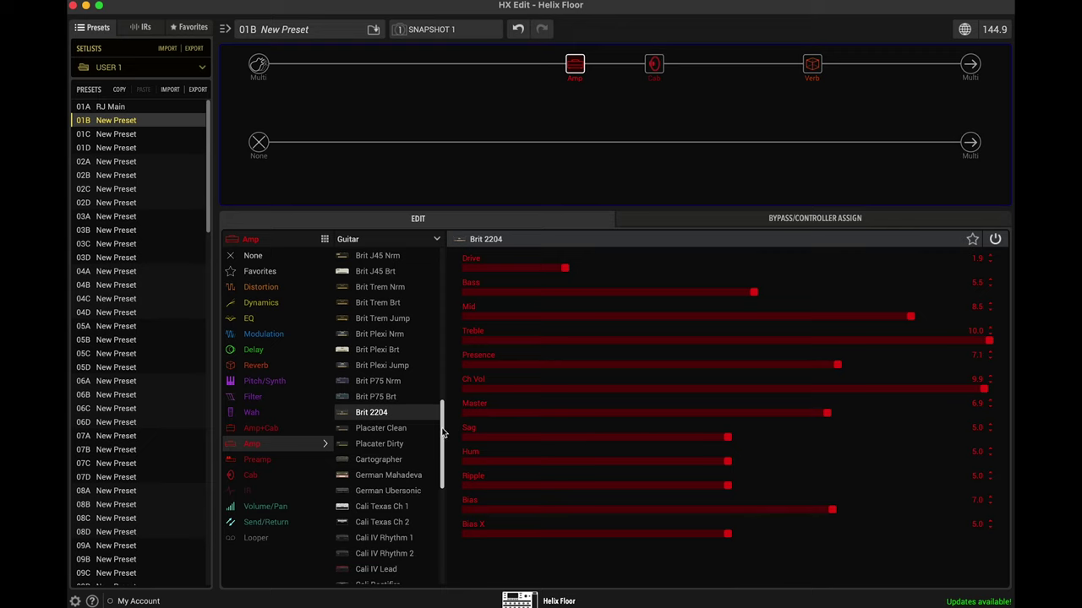
scroll(447, 431, down, 5)
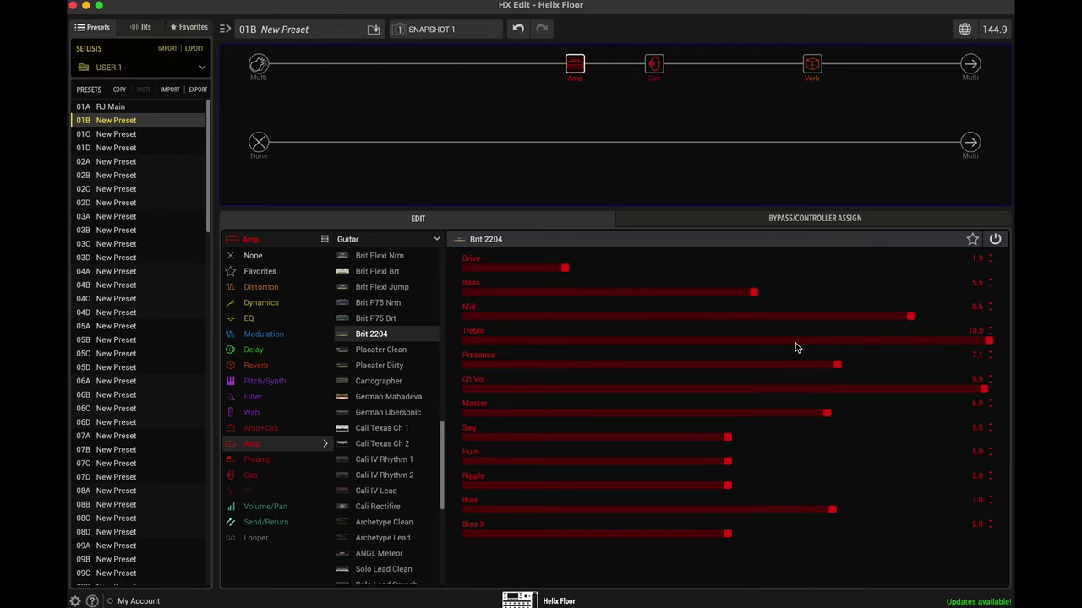
click(656, 71)
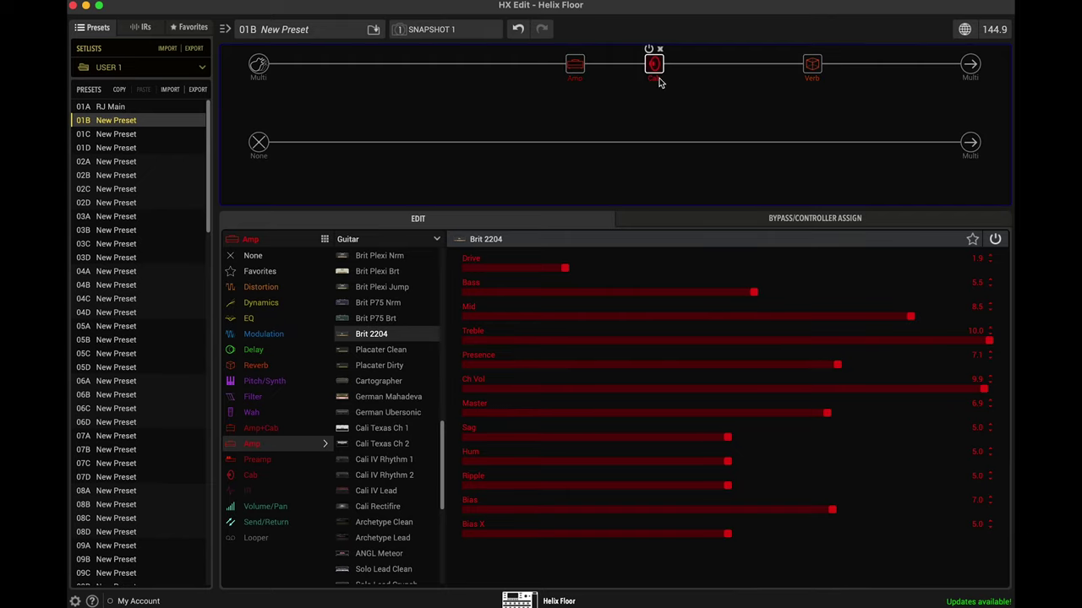